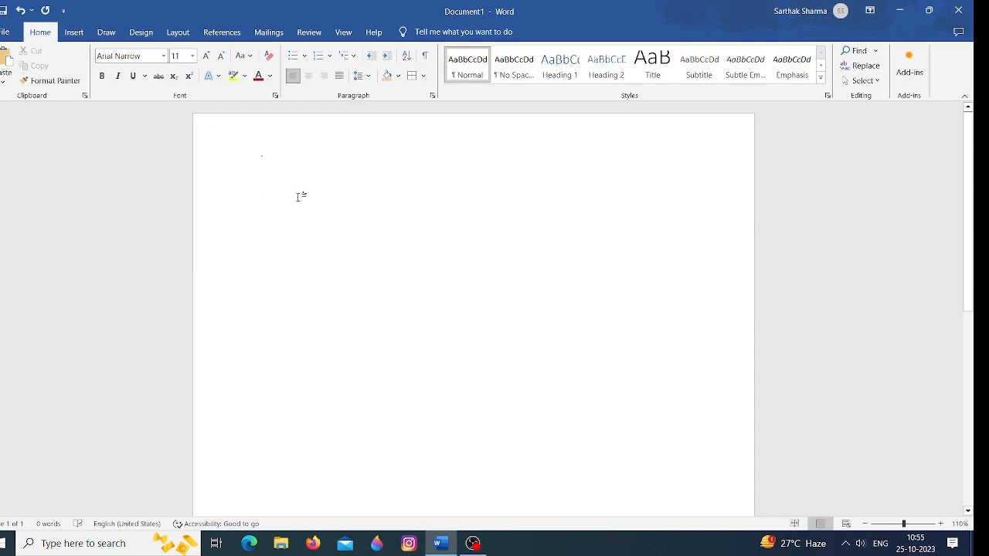
Step: Enter THE BWCS on the page and paste a copy of it a few lines below
type("THE")
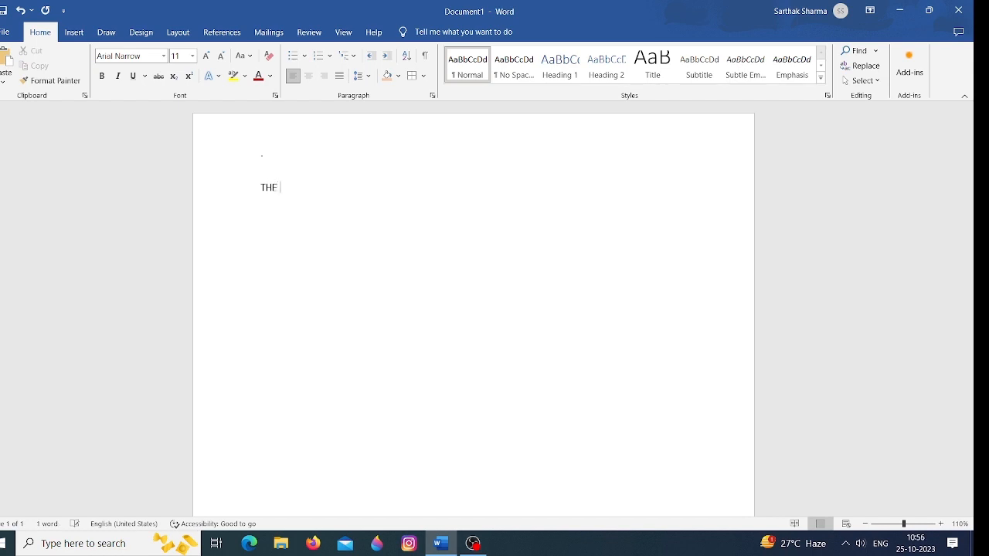
type(" BWCS")
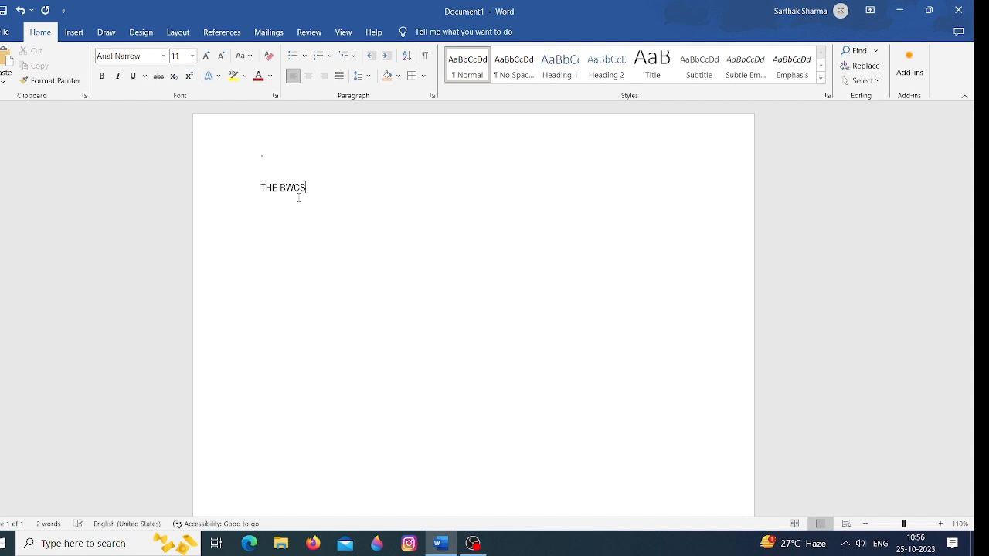
left_click_drag(310, 187, 265, 189)
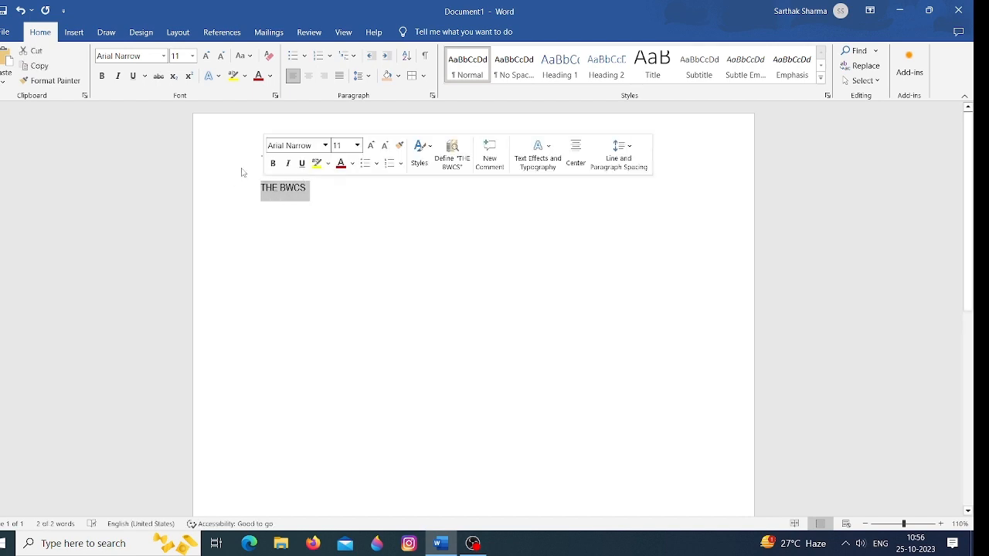
left_click(34, 68)
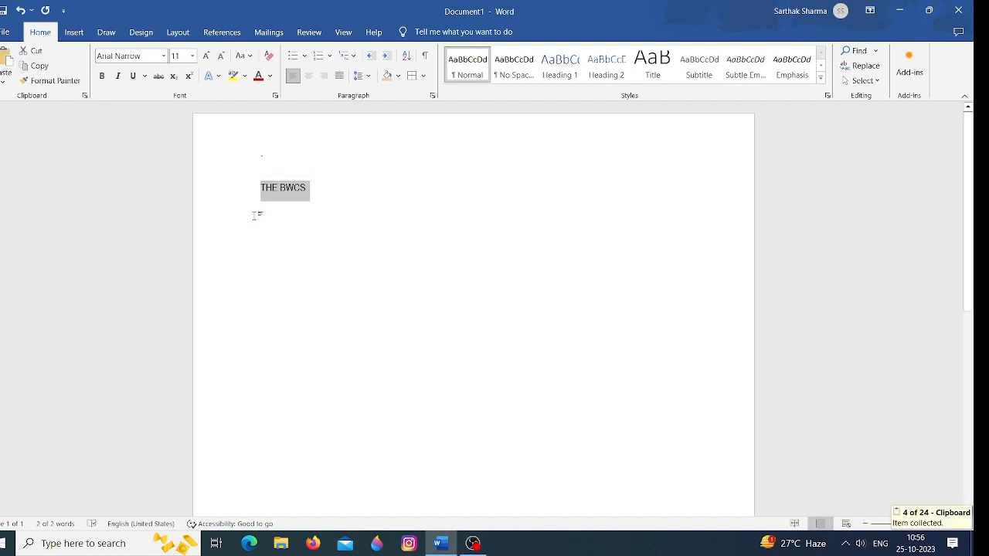
left_click(479, 279)
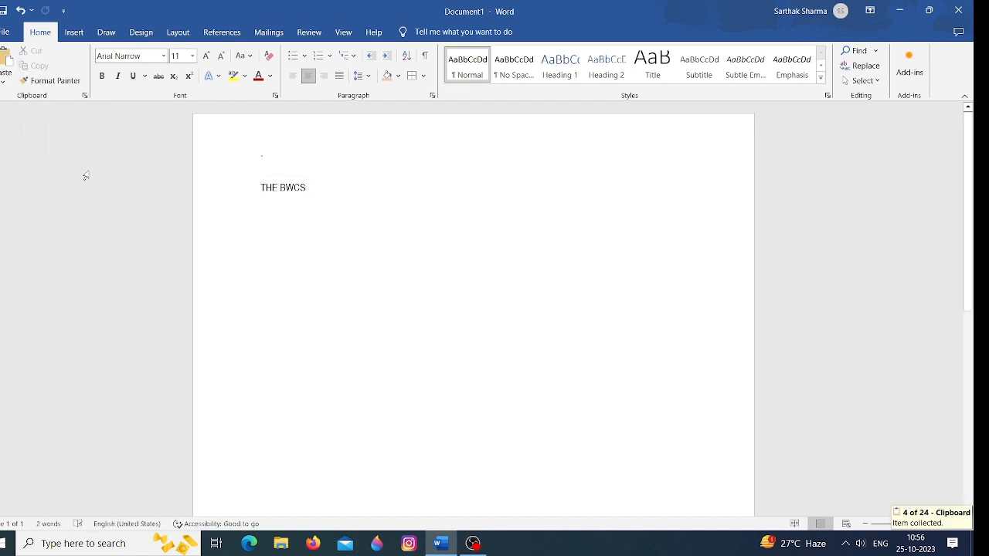
left_click(11, 82)
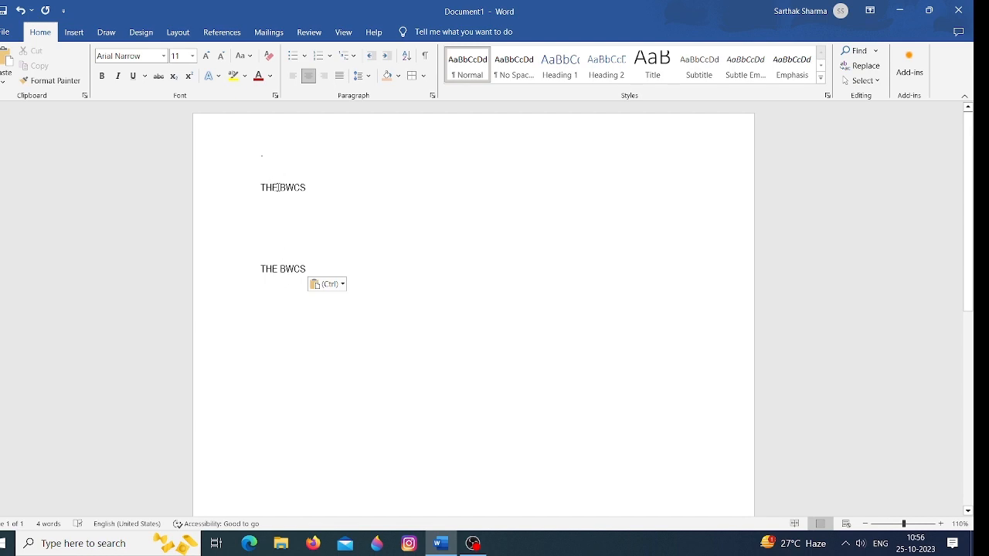
Step: Cut THE from the first text line and paste it centred on the line directly below
left_click_drag(277, 187, 258, 186)
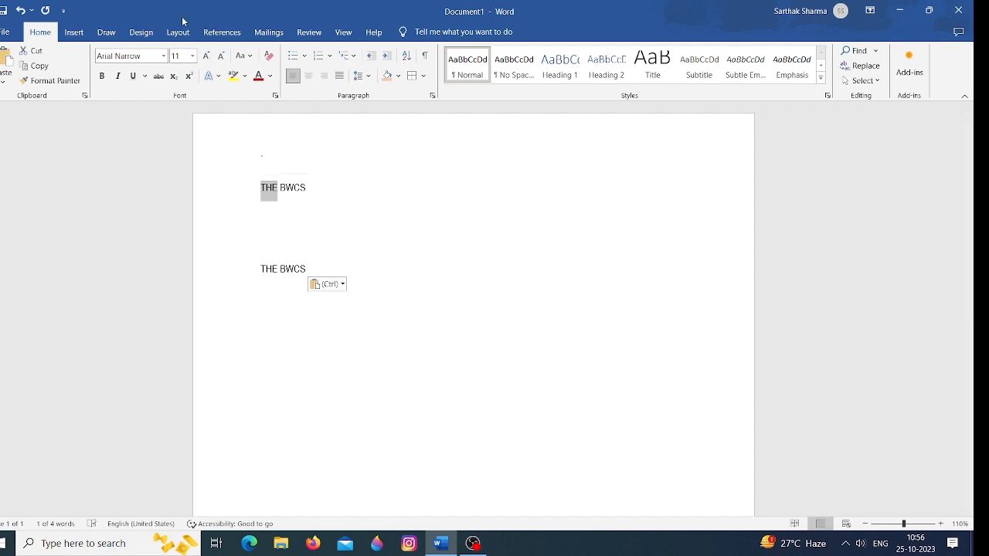
left_click(36, 51)
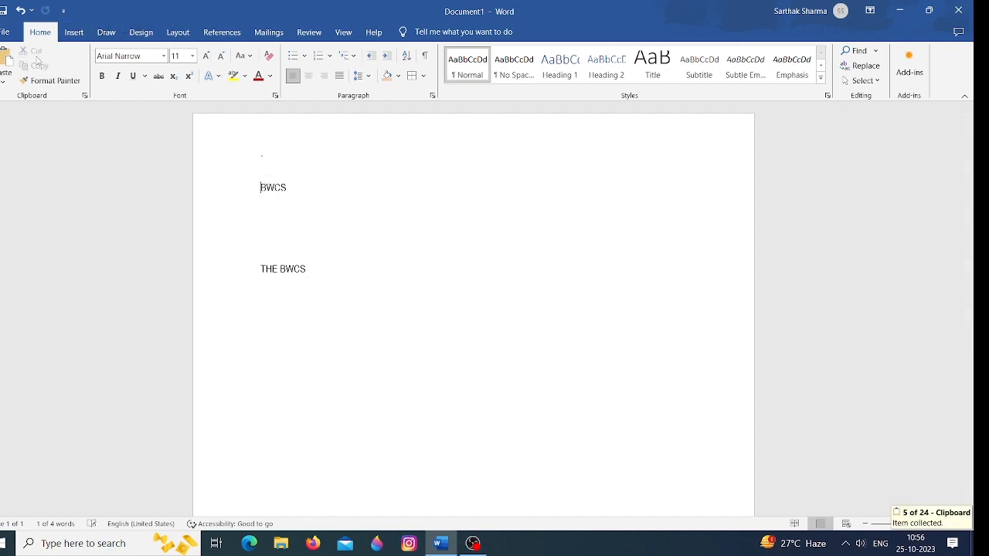
left_click(493, 217)
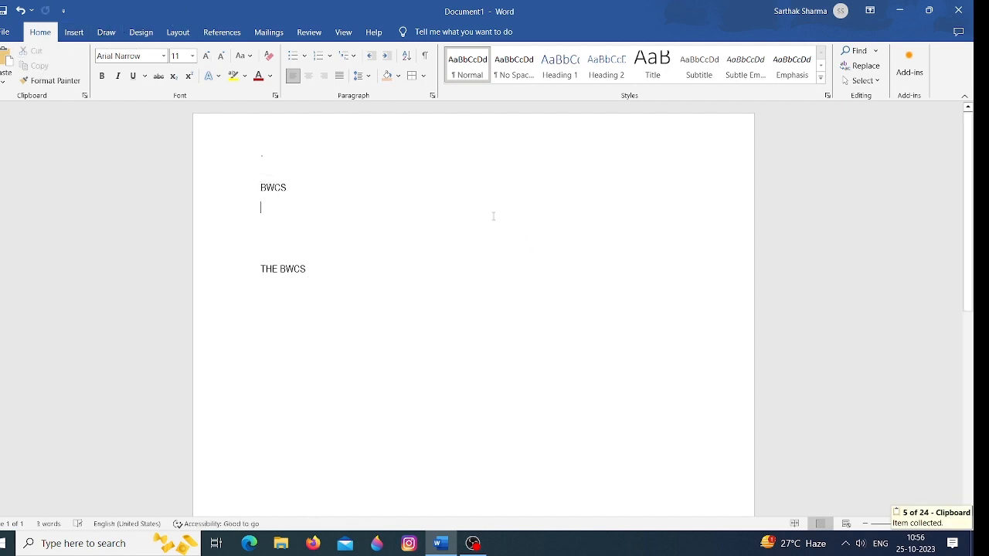
key("ctrl+e")
left_click(9, 58)
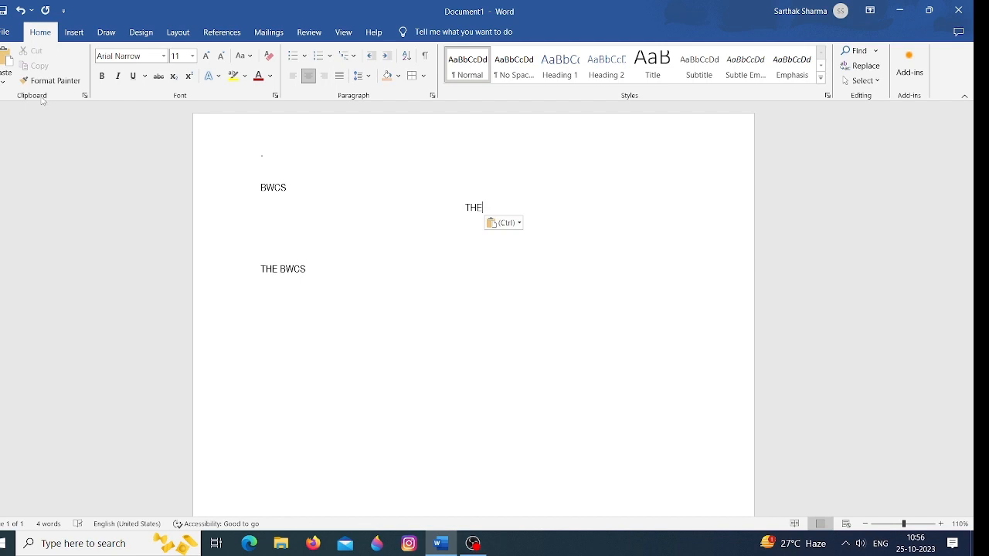
Step: Review the copied and cut items collected in the clipboard history
left_click(85, 96)
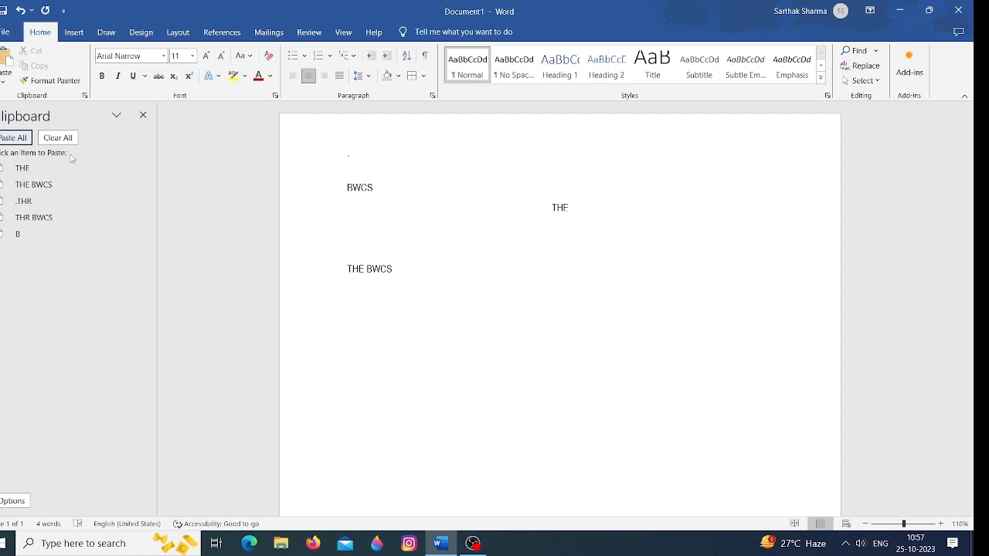
left_click(142, 115)
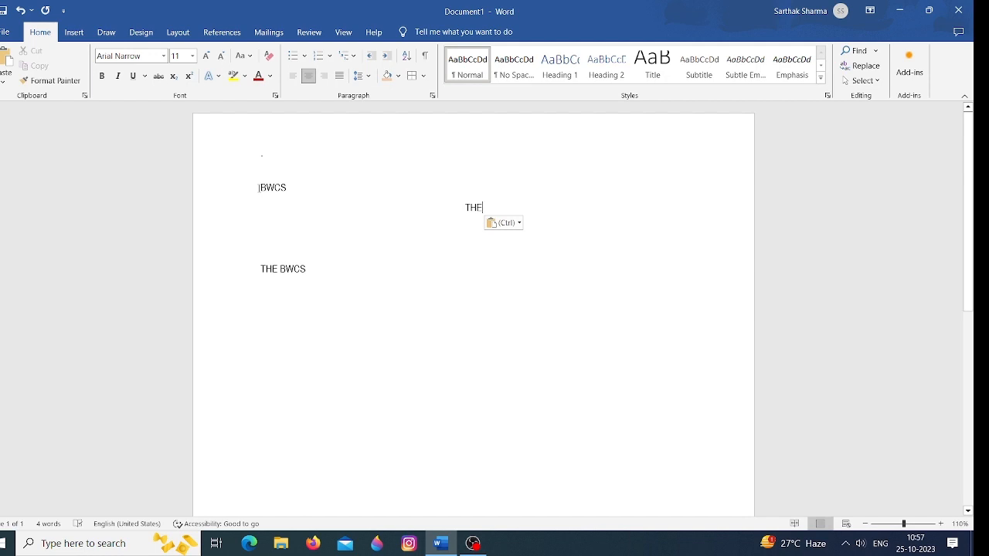
Step: Remove the BWCS, THE and THE BWCS text, and enter ".computer" centred on the last line
left_click_drag(260, 188, 290, 193)
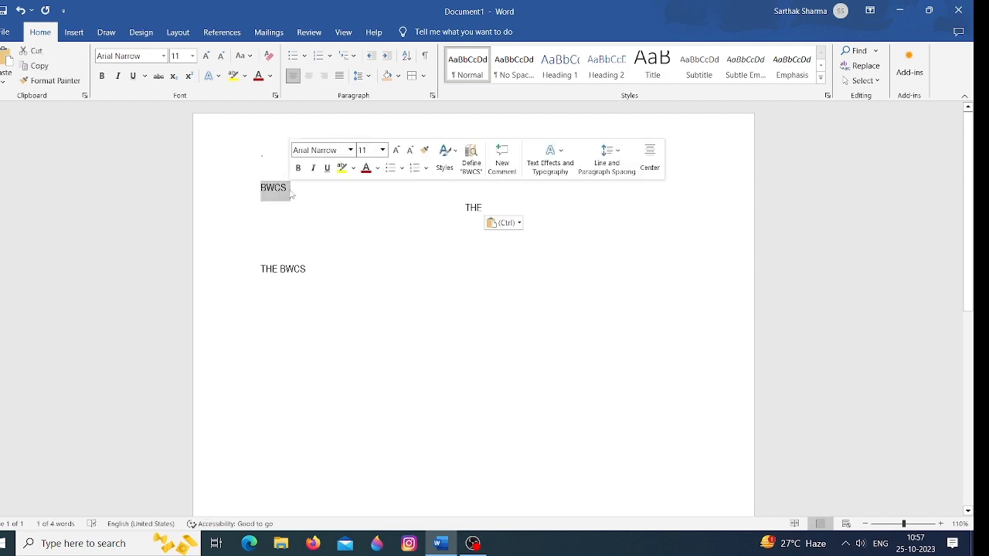
key("ctrl+x")
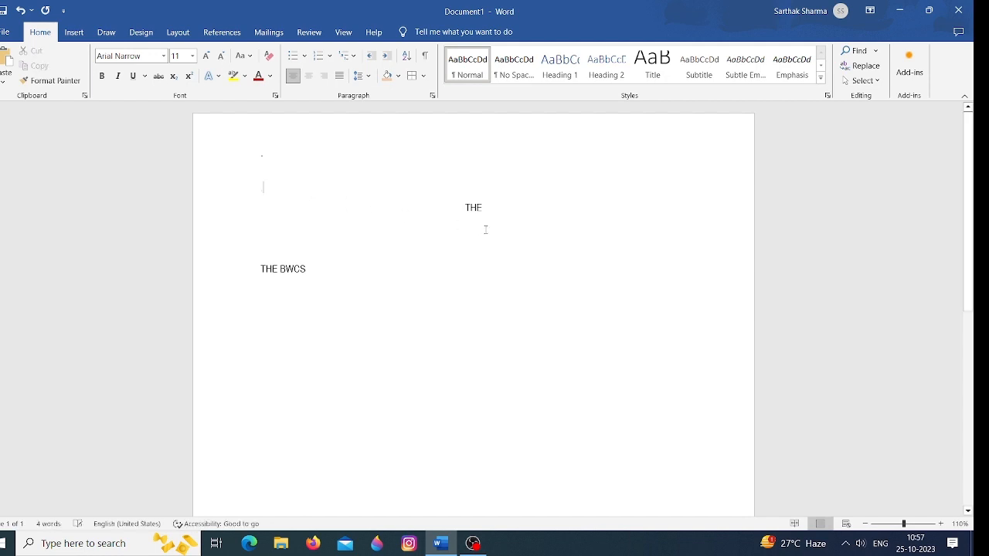
left_click_drag(488, 207, 460, 207)
type("0")
left_click_drag(311, 271, 249, 264)
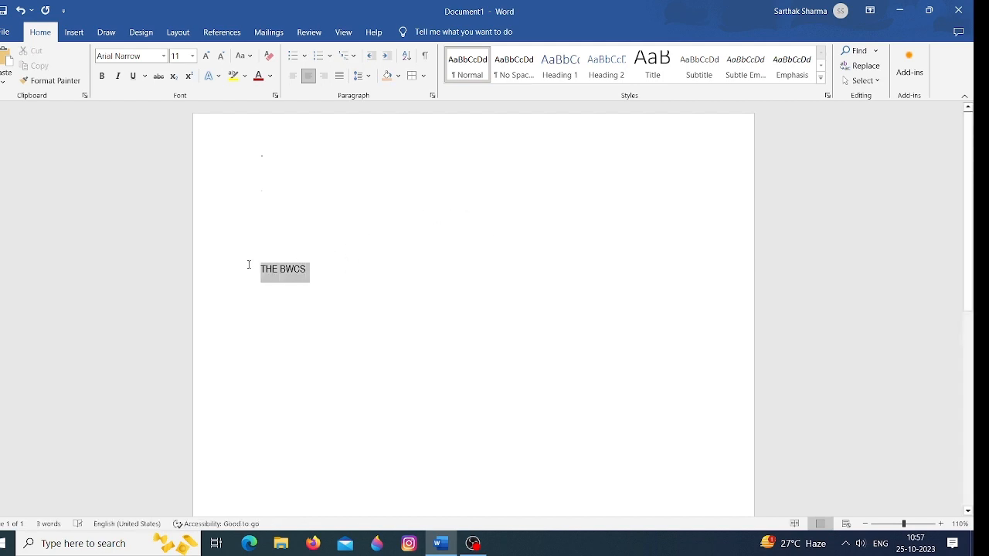
key("BackSpace")
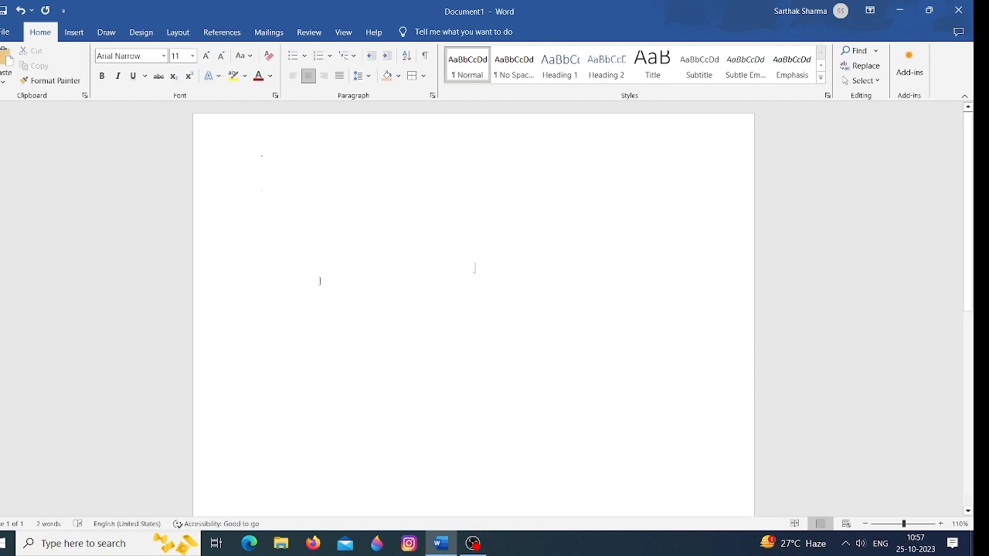
type(".compu")
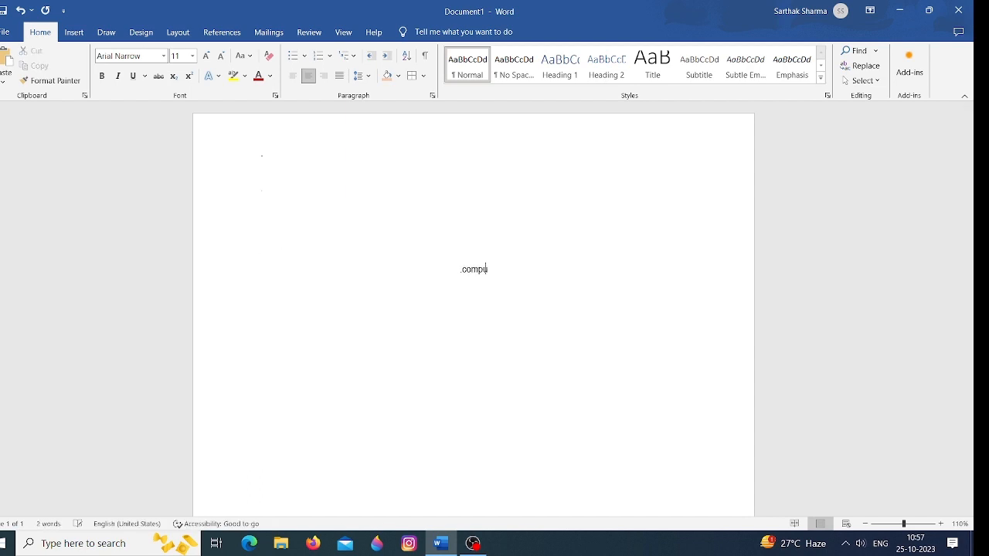
type("ter")
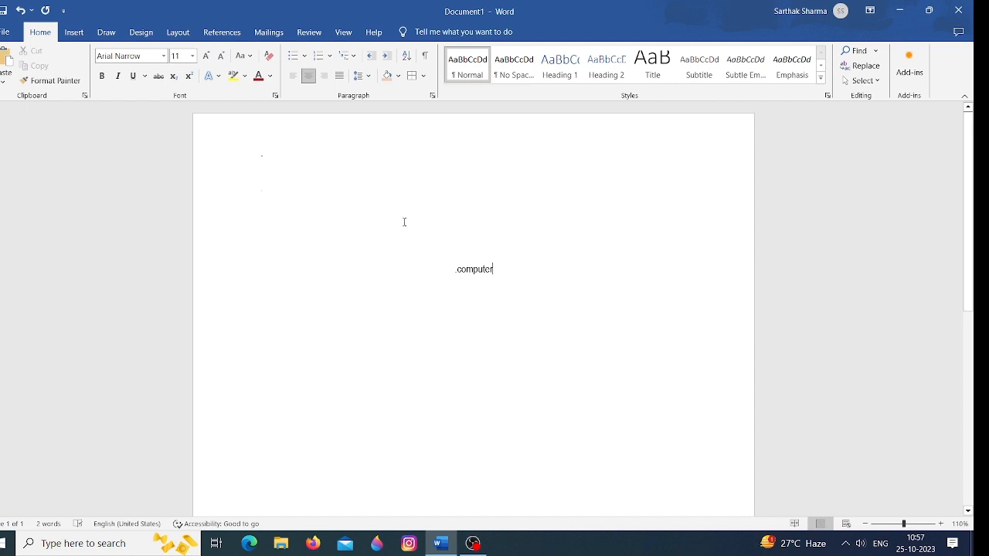
Step: Format the word computer as 28 pt Arial Narrow, trying a one-step size increase and decrease
left_click_drag(456, 269, 506, 266)
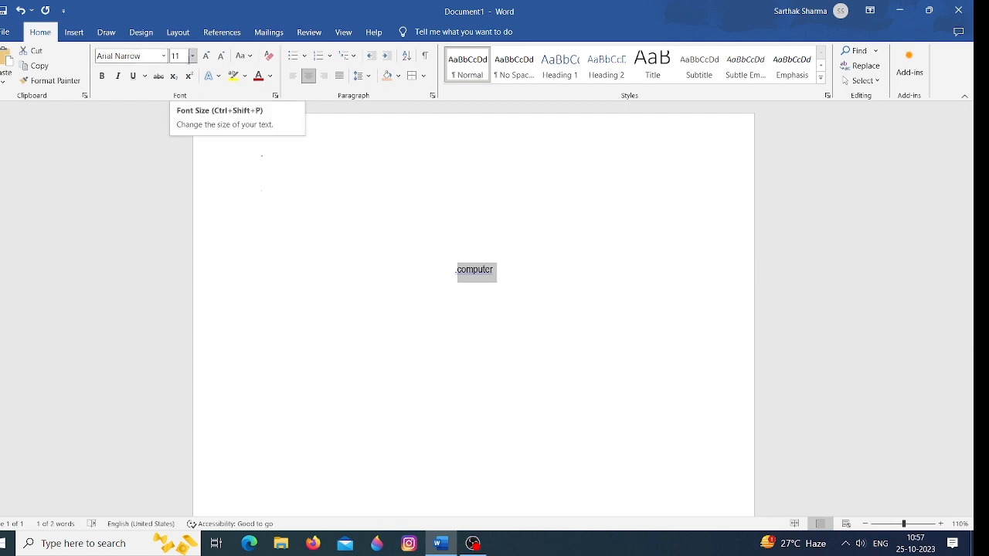
left_click(193, 57)
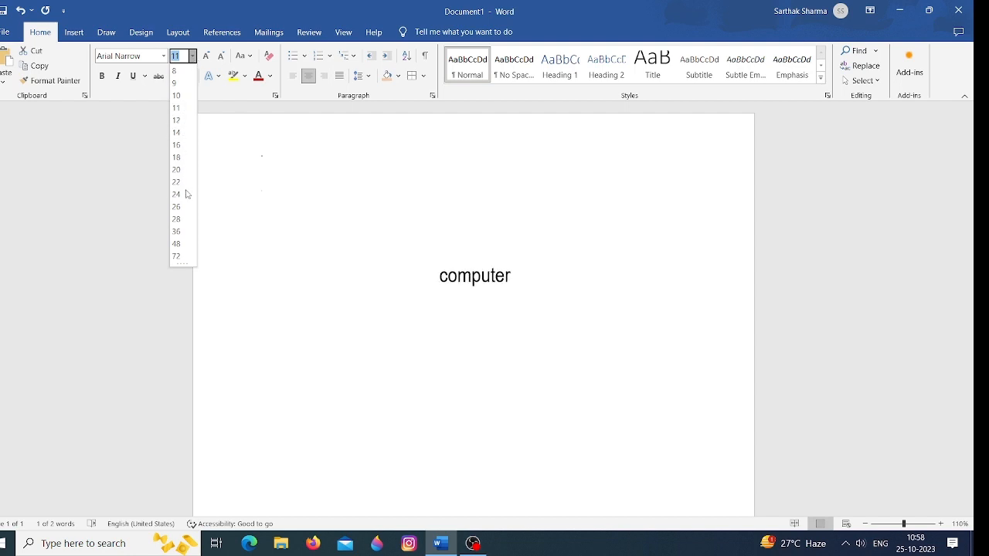
left_click(176, 219)
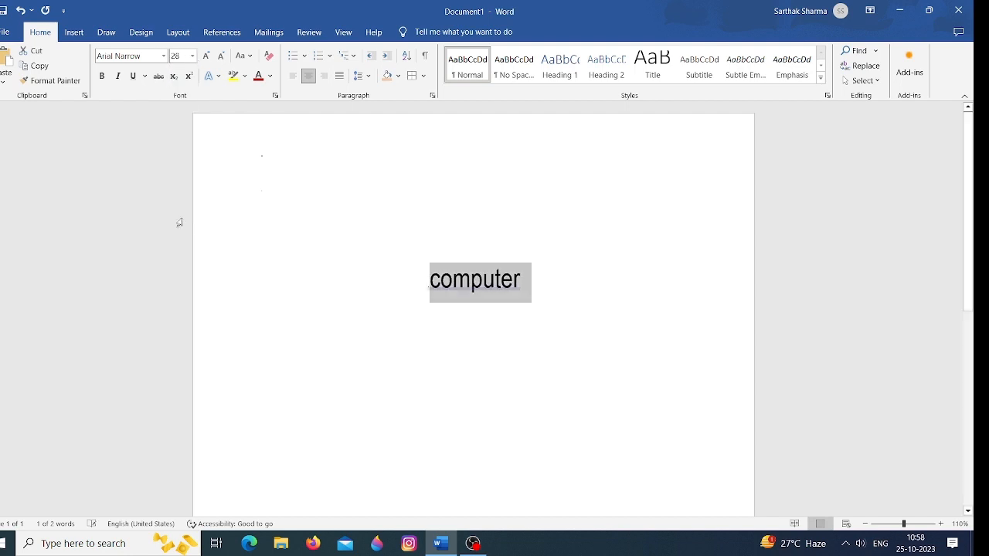
left_click(163, 55)
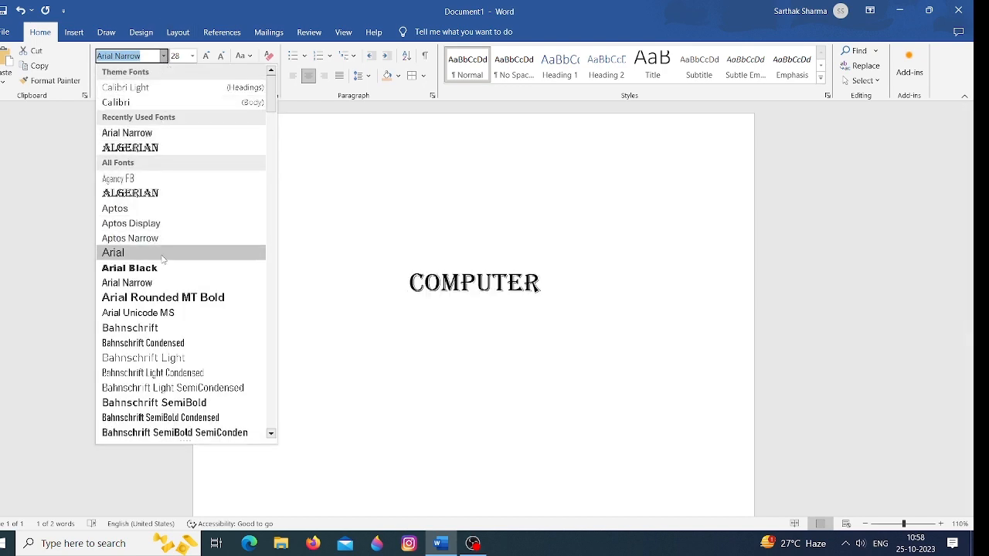
left_click(158, 282)
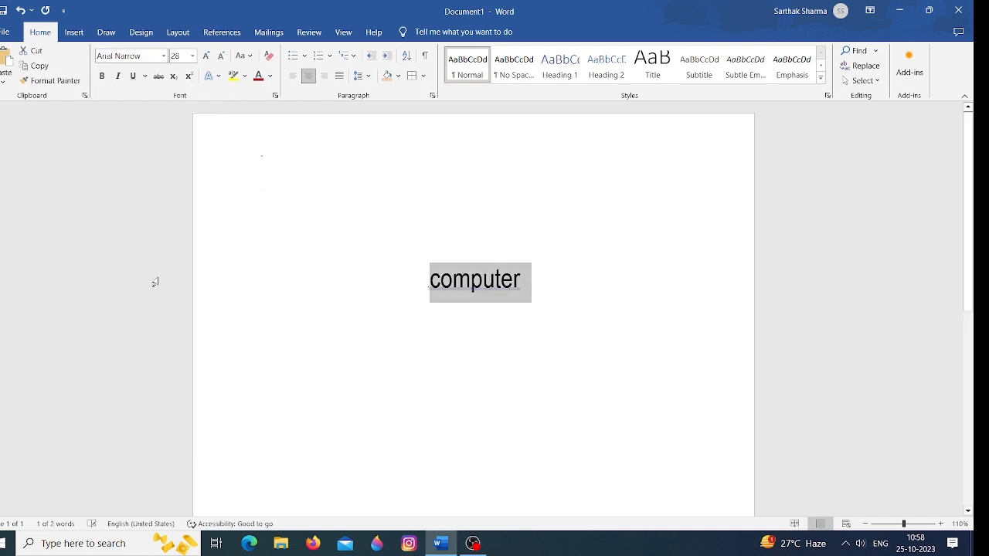
left_click(207, 56)
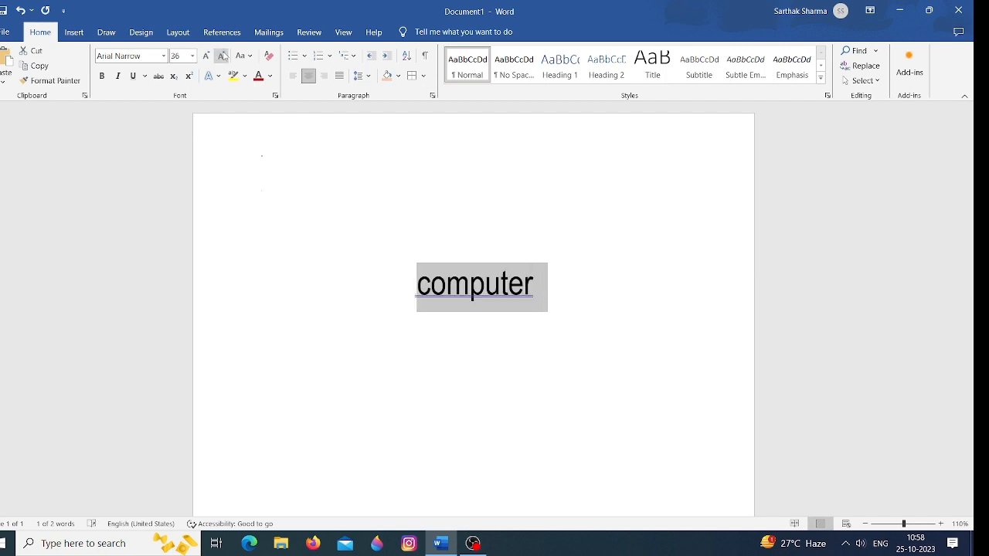
left_click(222, 56)
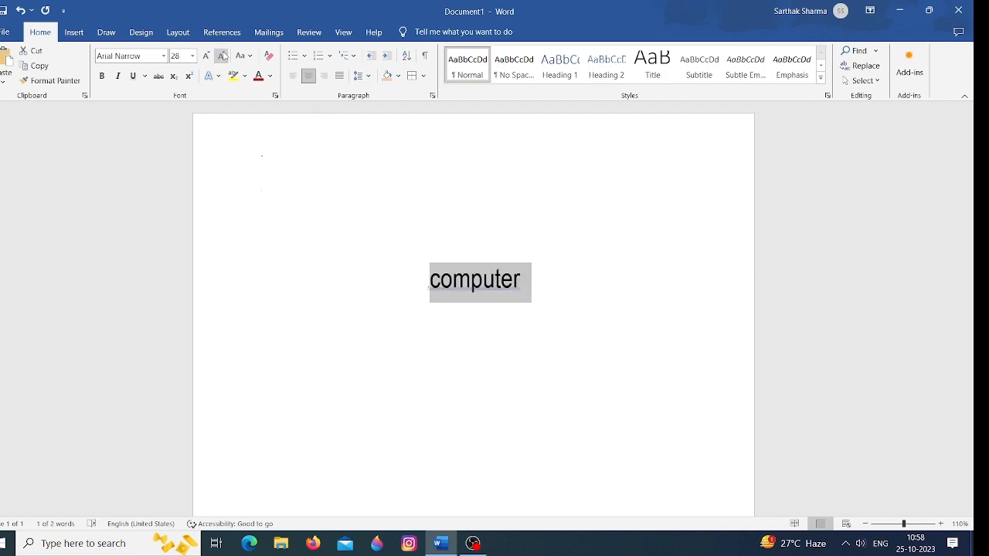
Step: Make the word computer bold and give it a wavy underline
left_click(102, 76)
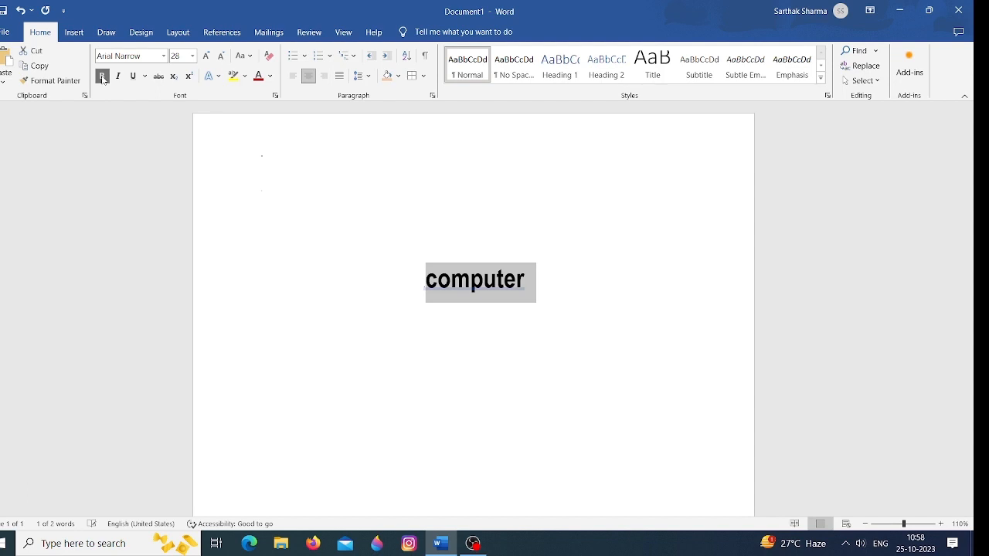
left_click(146, 76)
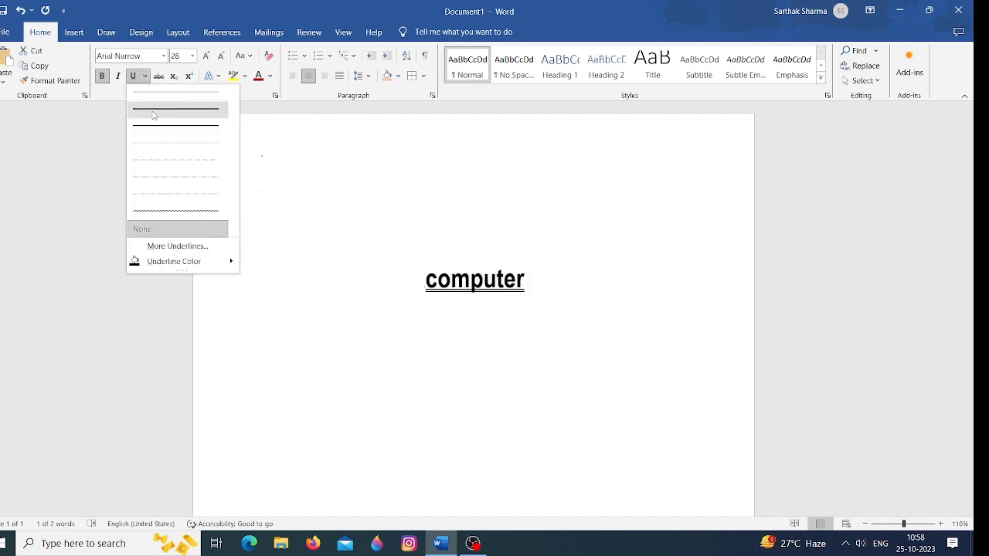
left_click(178, 218)
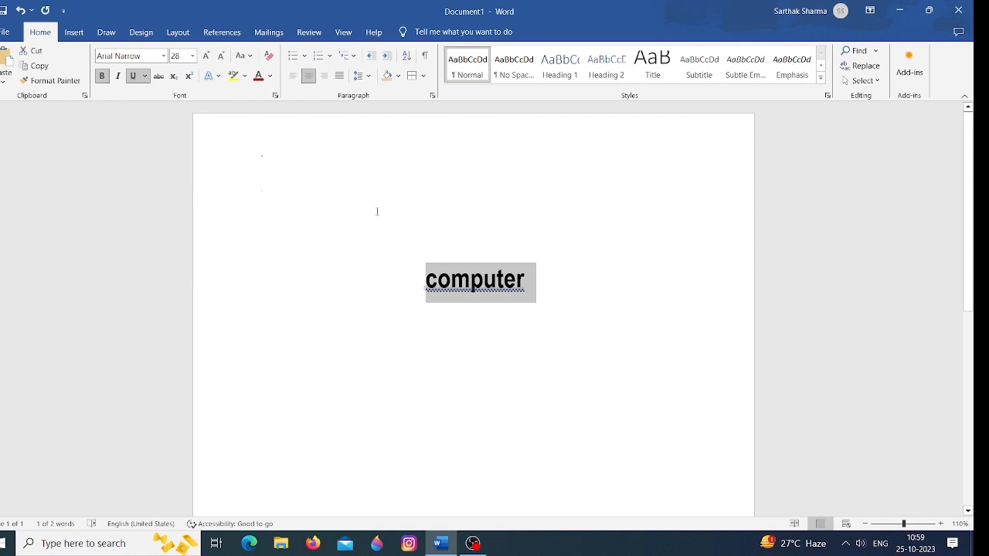
Step: Color the word computer standard red and highlight it in yellow
left_click(271, 76)
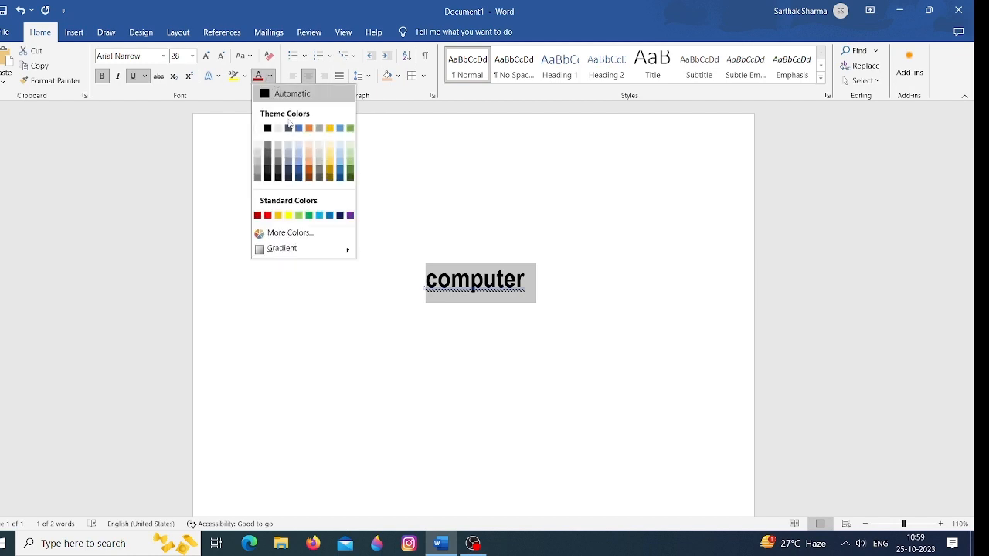
left_click(267, 216)
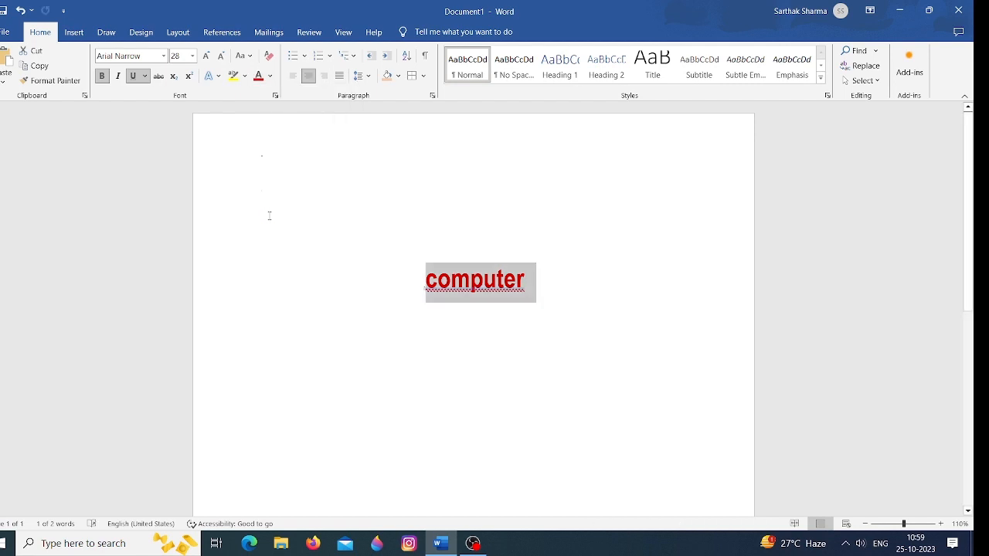
left_click(245, 76)
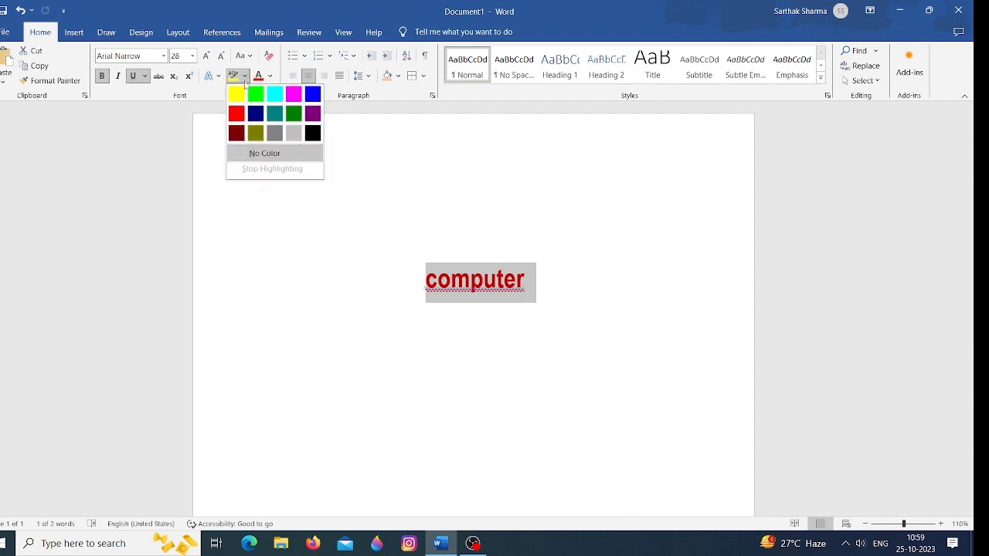
left_click(242, 94)
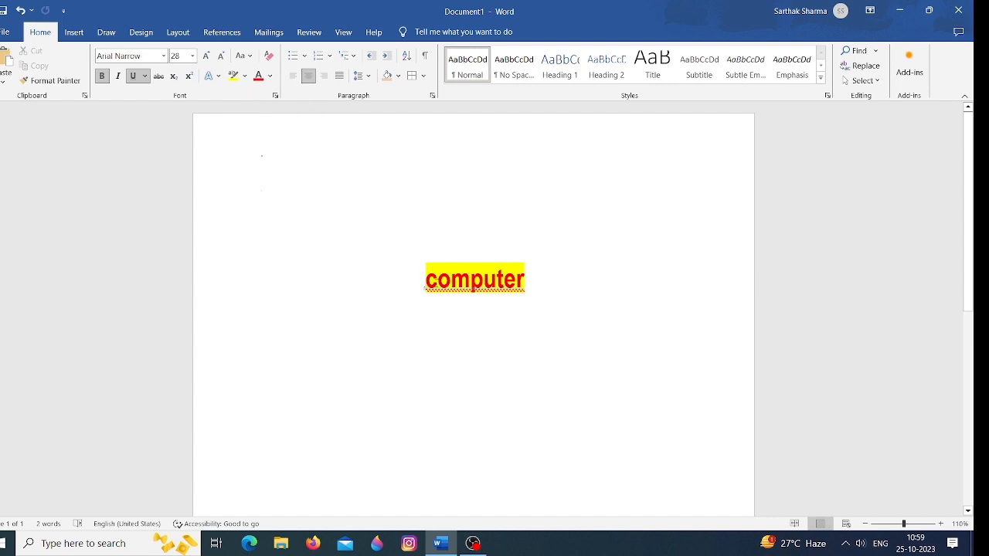
Step: Apply the black-fill text effect with a blue shadow to the highlighted word computer
left_click_drag(425, 279, 537, 282)
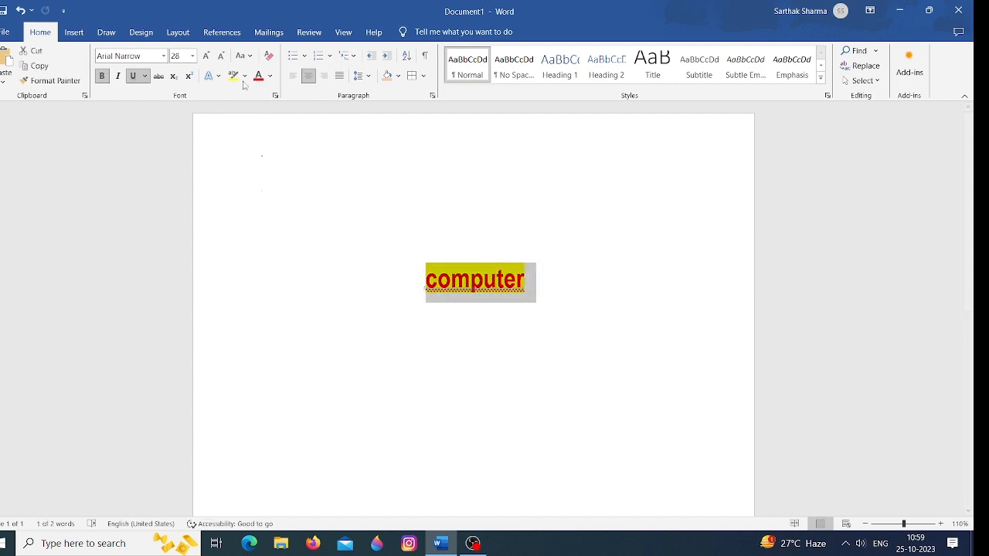
left_click(214, 76)
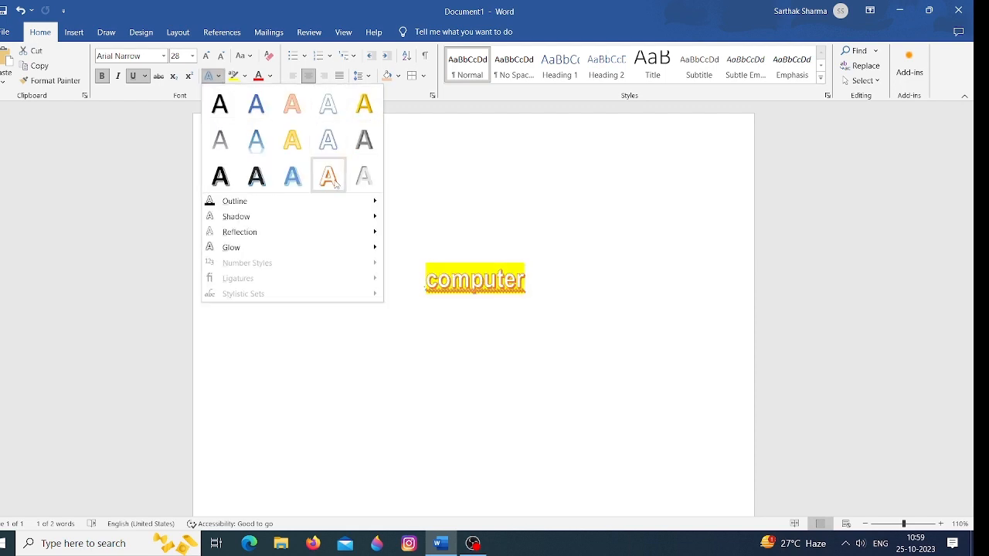
left_click(256, 175)
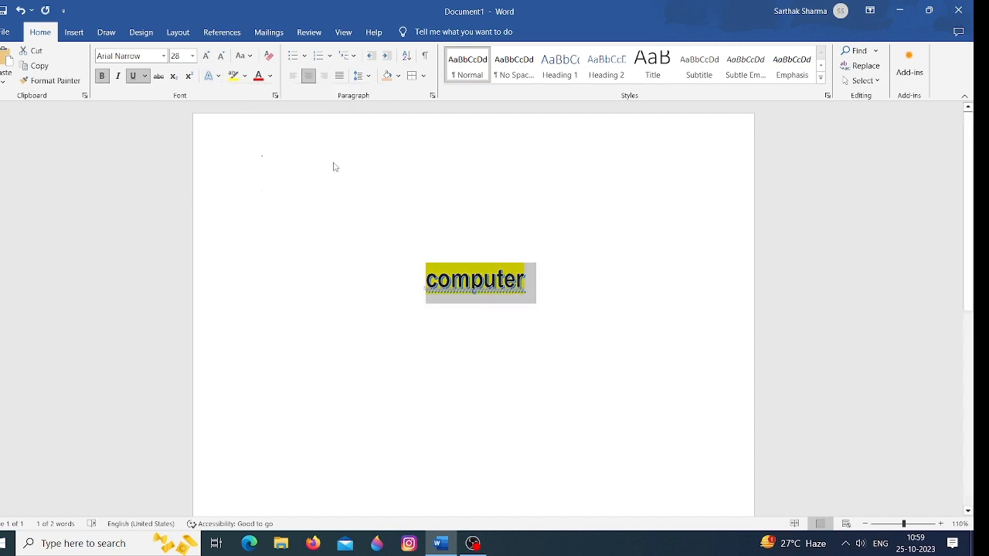
Step: Change the case of the word computer to lowercase, UPPERCASE and Capitalize Each Word in turn, finishing with tOGGLE cASE
left_click(251, 56)
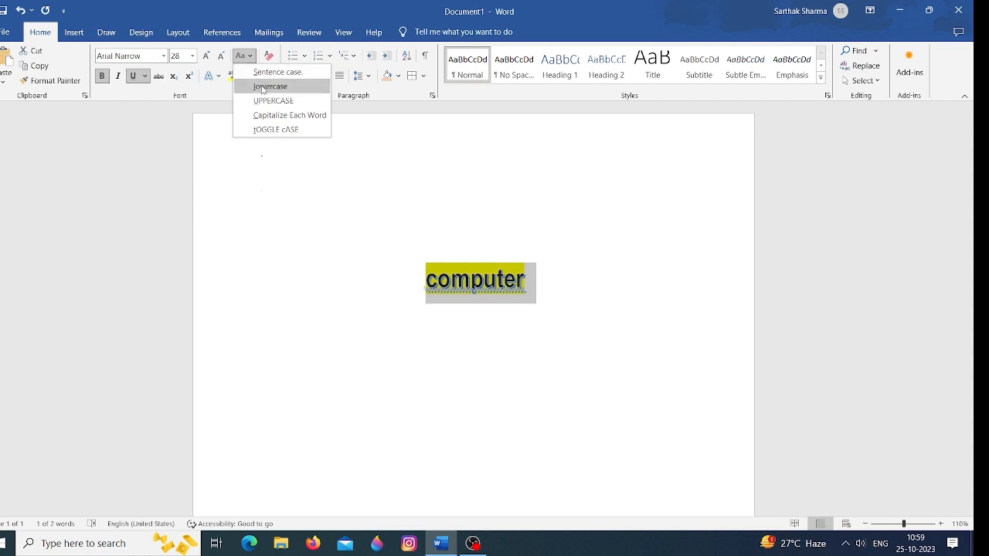
left_click(262, 90)
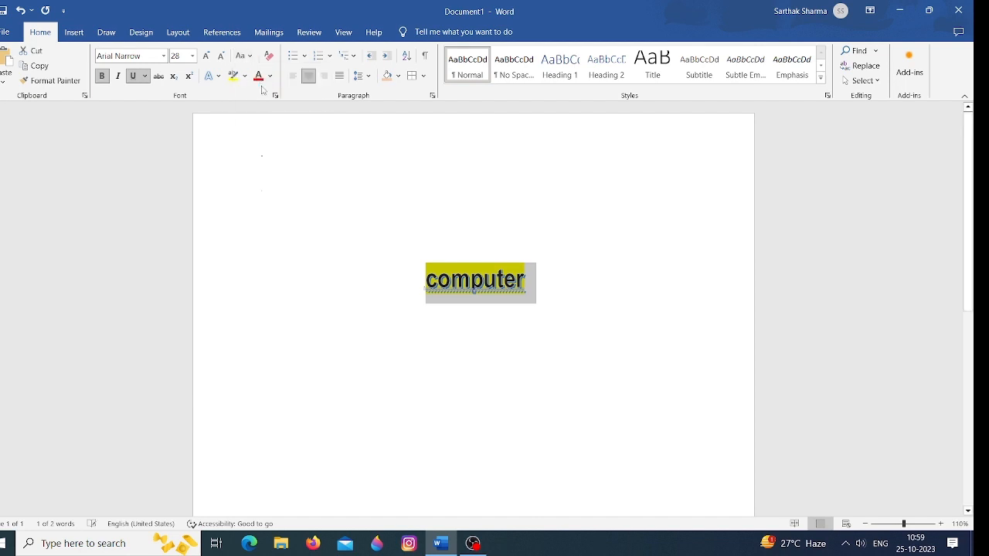
left_click(242, 56)
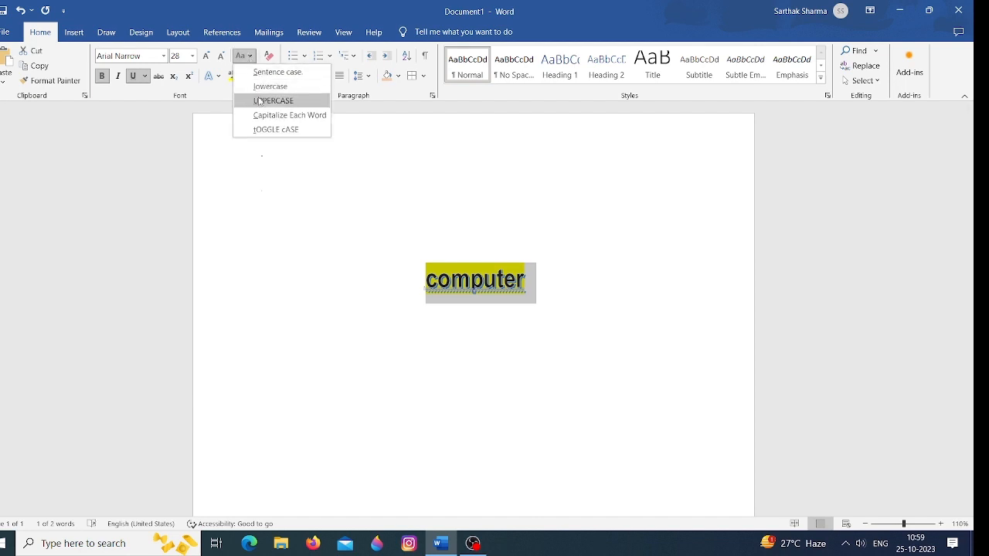
left_click(260, 101)
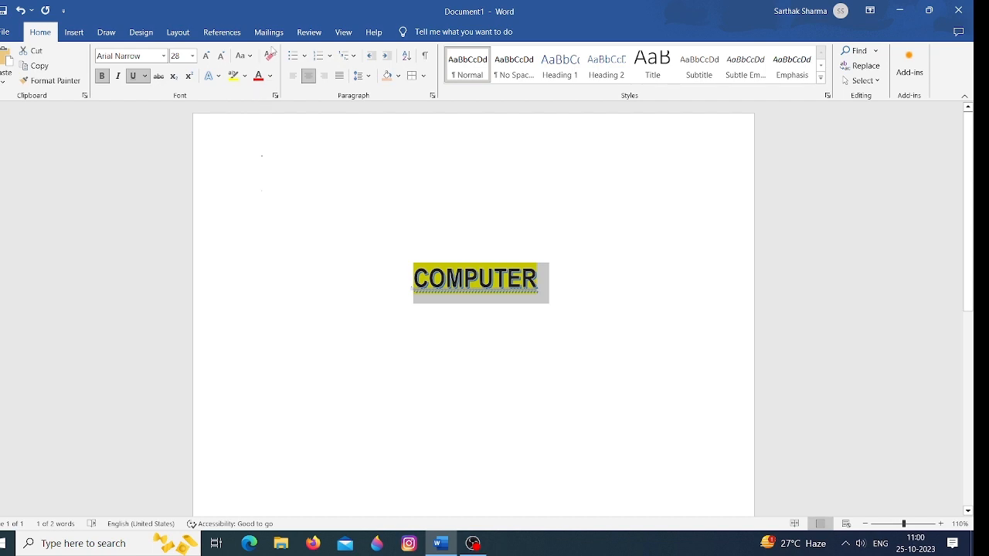
left_click(252, 65)
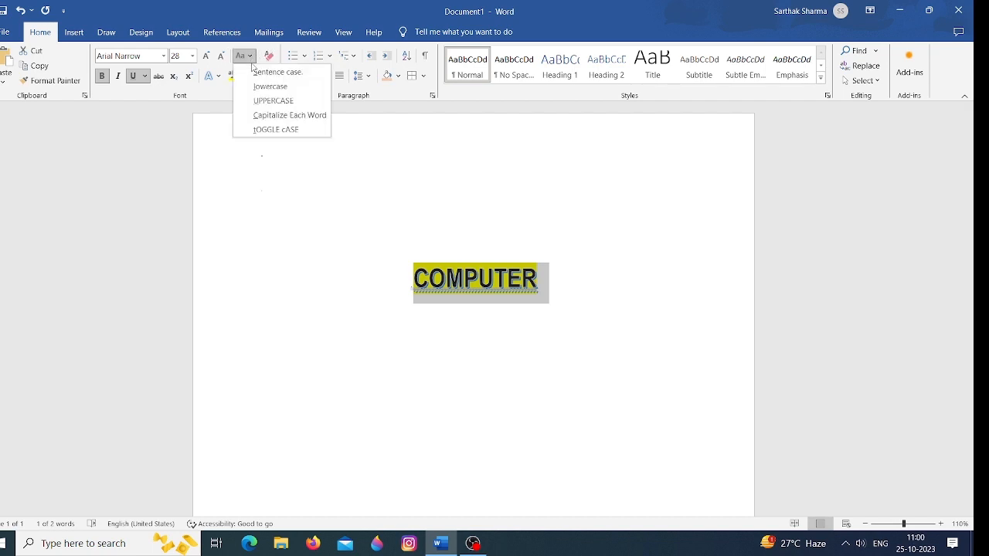
left_click(272, 116)
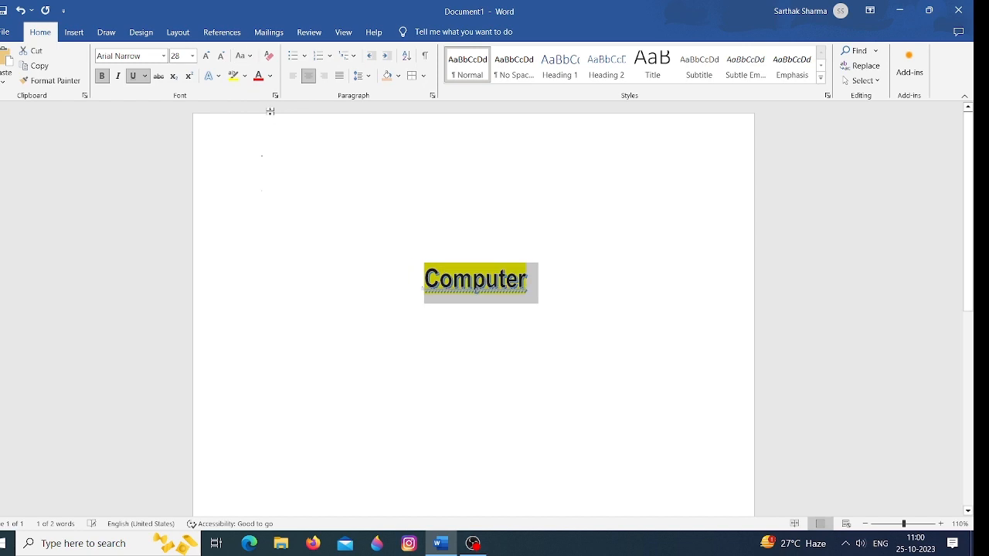
left_click(250, 59)
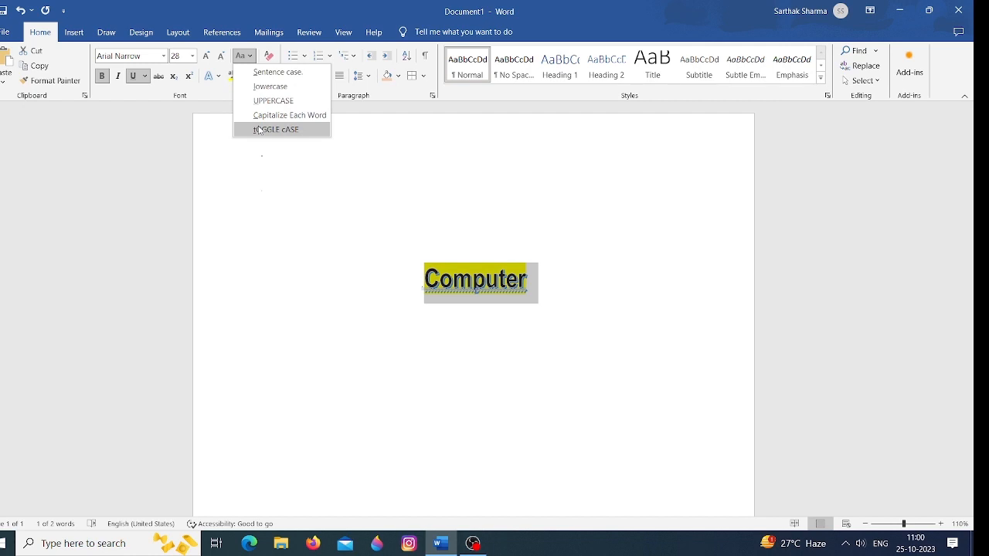
left_click(259, 129)
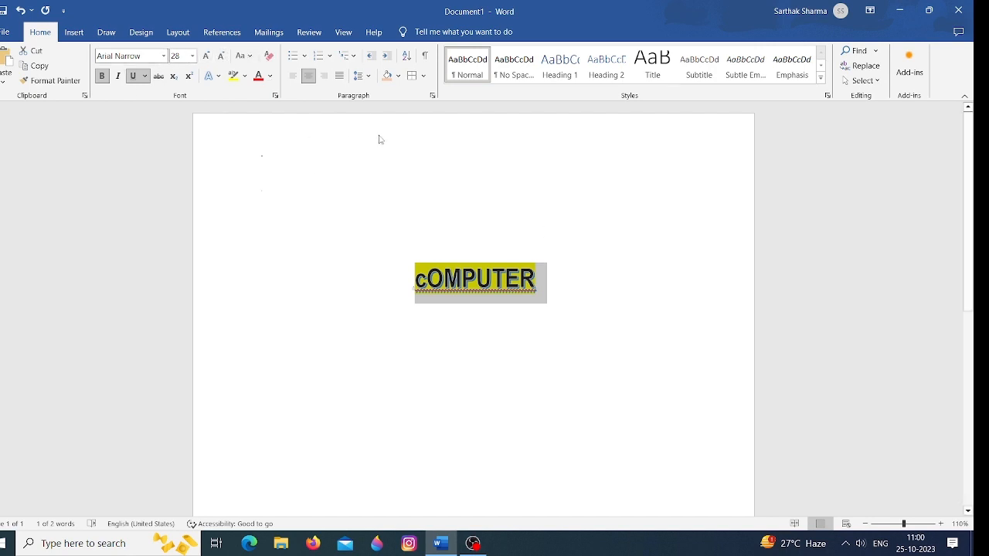
Step: Add the word youtube on a new line below cOMPUTER
left_click(539, 342)
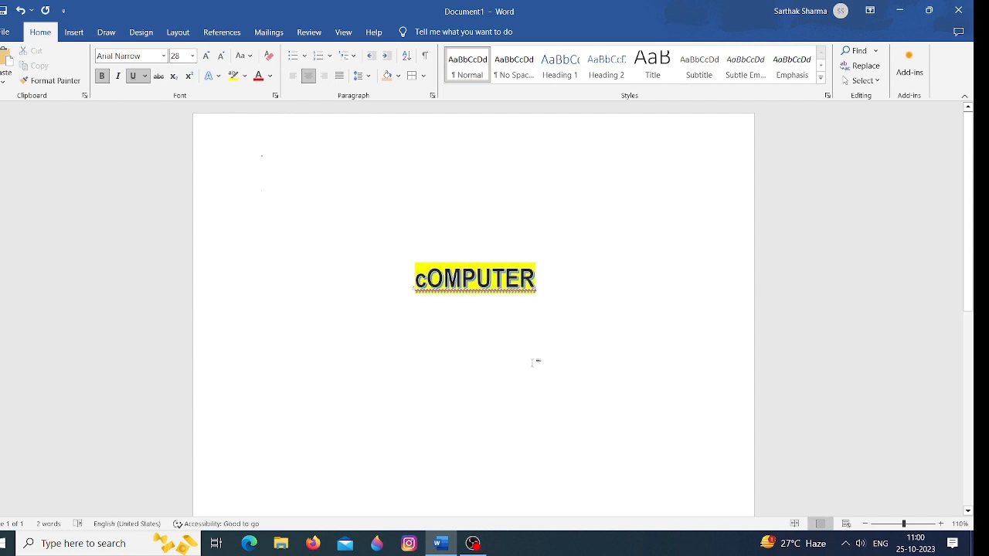
key("Return")
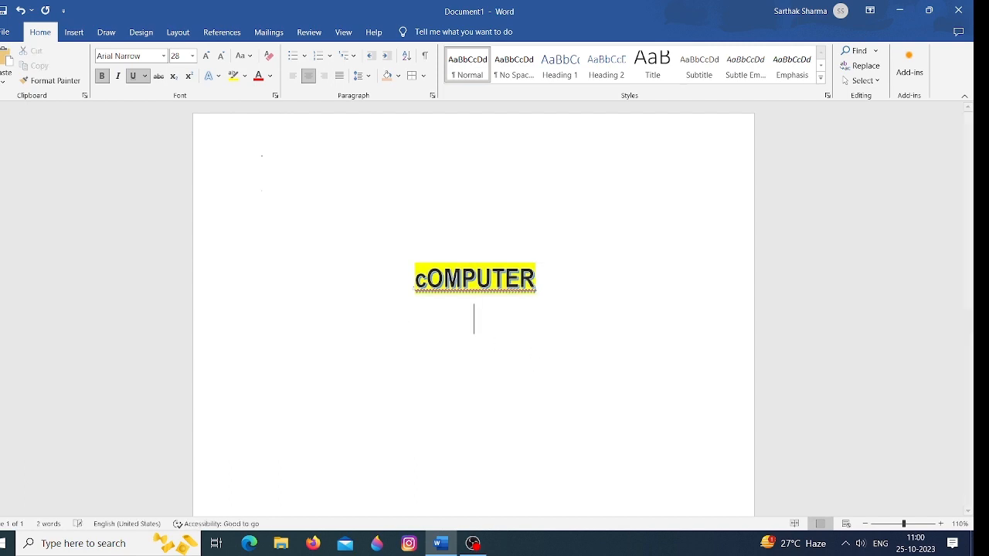
type("V")
type("outub")
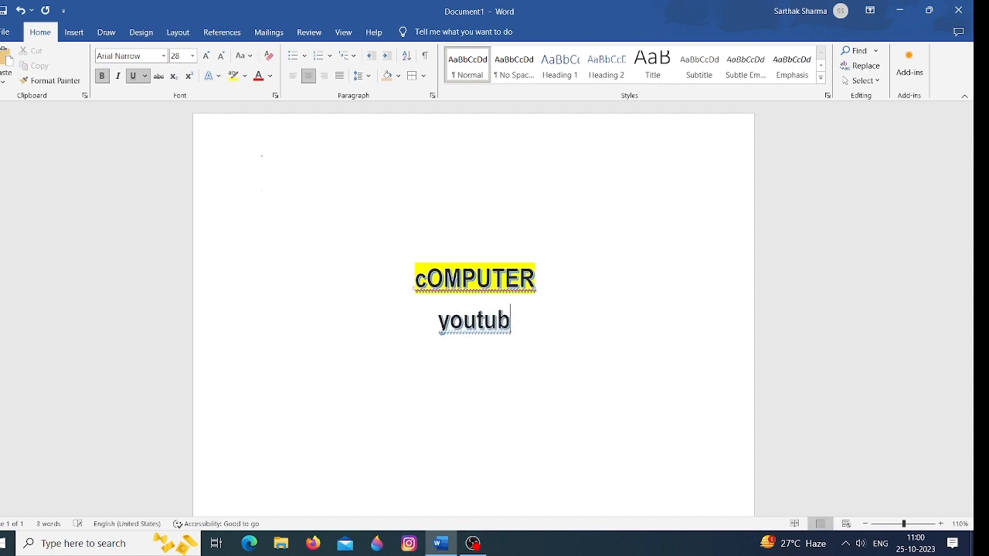
type("e")
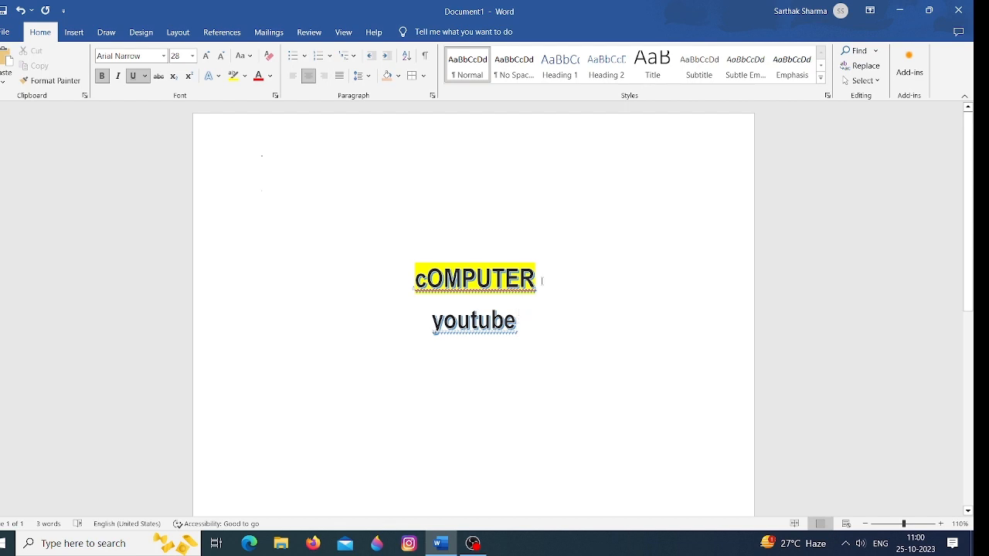
Step: Try to copy the formatting of the whole cOMPUTER line onto the word youtube with Format Painter
left_click_drag(536, 278, 410, 283)
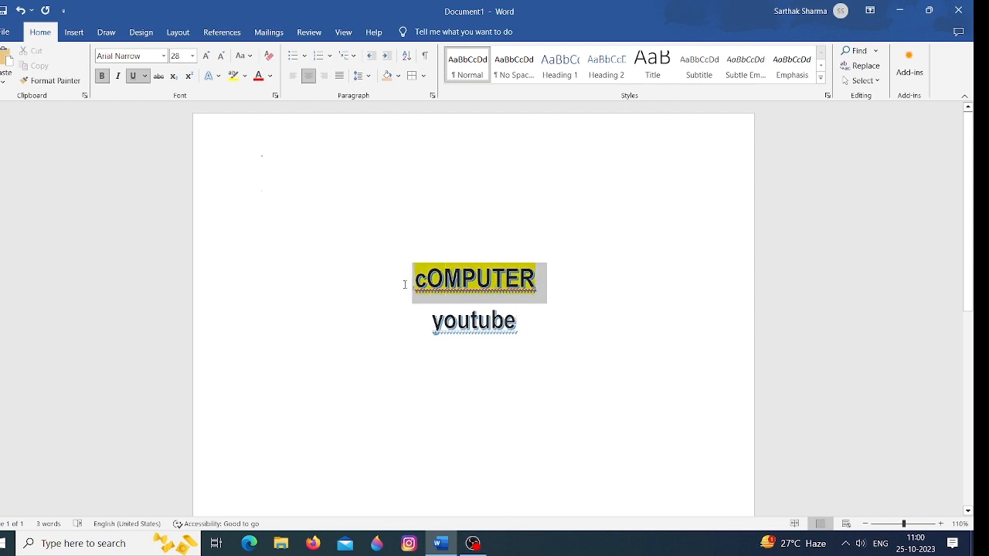
left_click(51, 83)
left_click(51, 85)
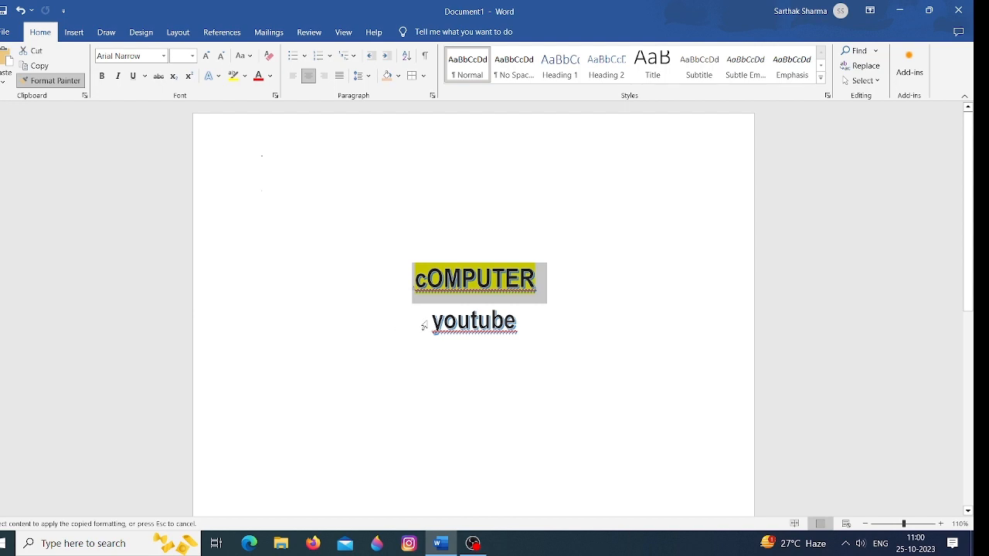
left_click_drag(433, 318, 524, 327)
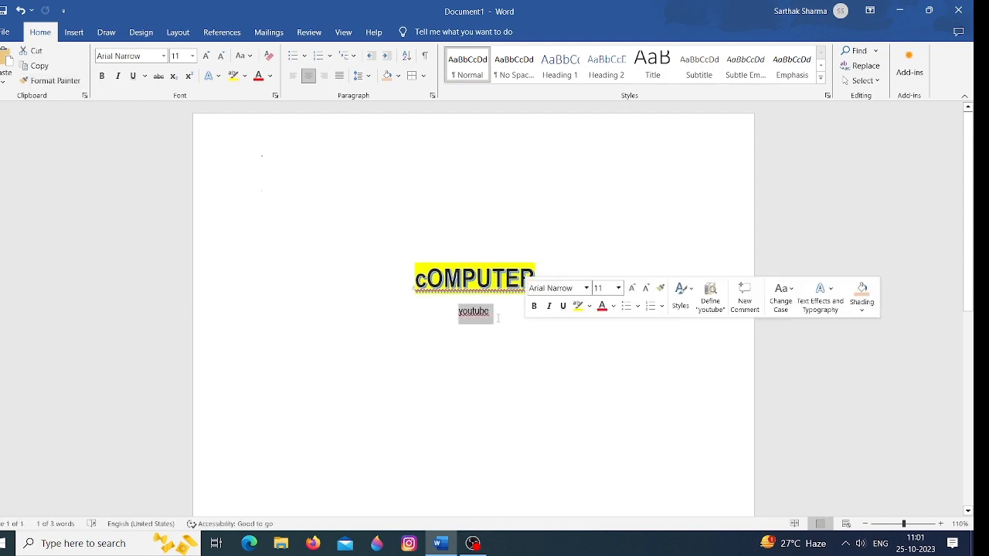
left_click(489, 317)
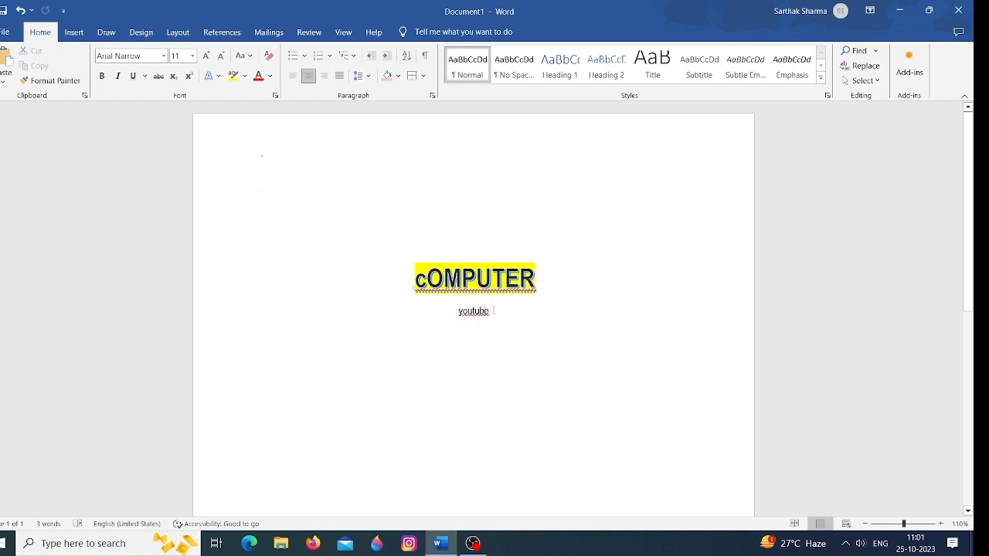
left_click_drag(493, 310, 454, 319)
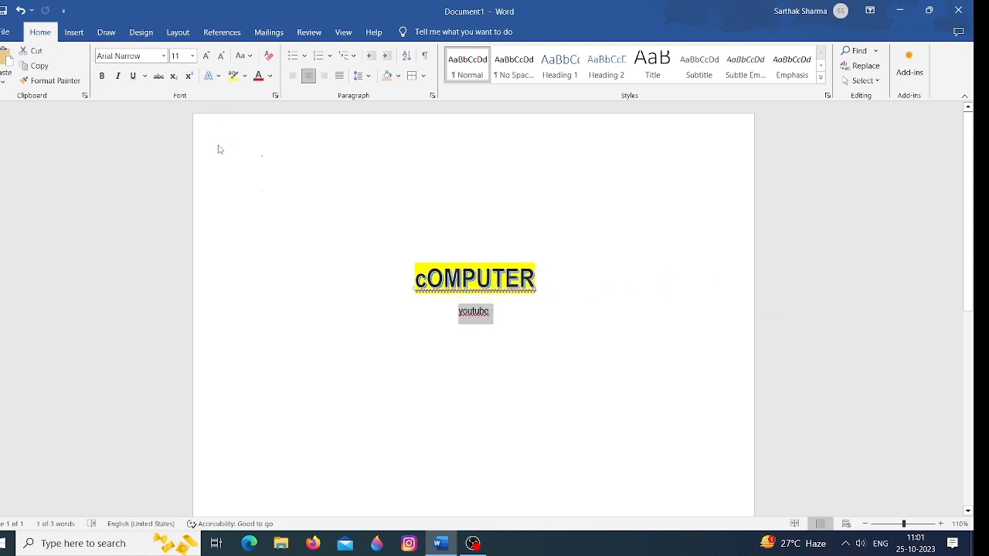
Step: Retry Format Painter from the full cOMPUTER line on youtube, once across the word and once at a single point within it
mouse_move(535, 269)
left_mouse_down()
mouse_move(476, 278)
mouse_move(397, 267)
left_mouse_up()
left_click(55, 81)
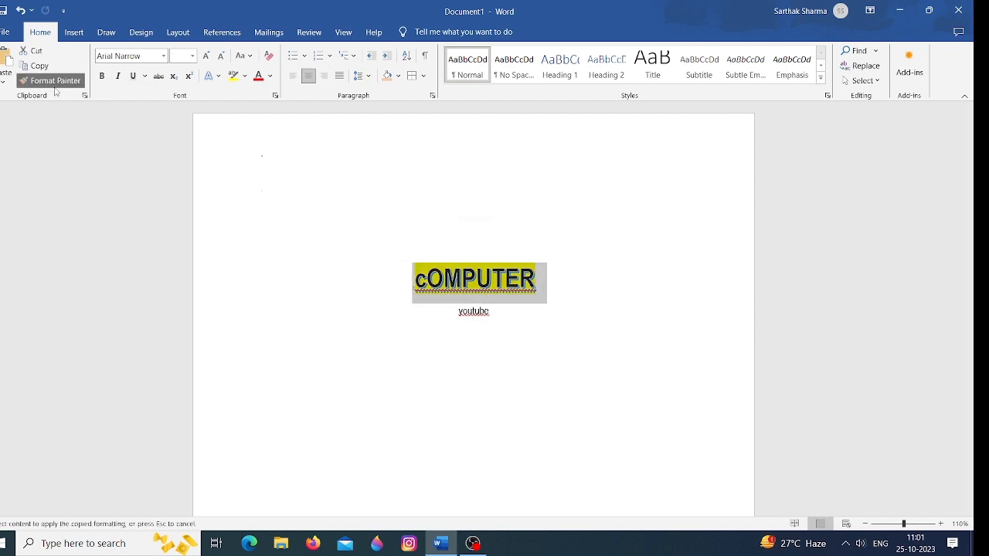
mouse_move(450, 312)
left_mouse_down()
mouse_move(494, 313)
mouse_move(460, 323)
left_mouse_up()
left_click(490, 322)
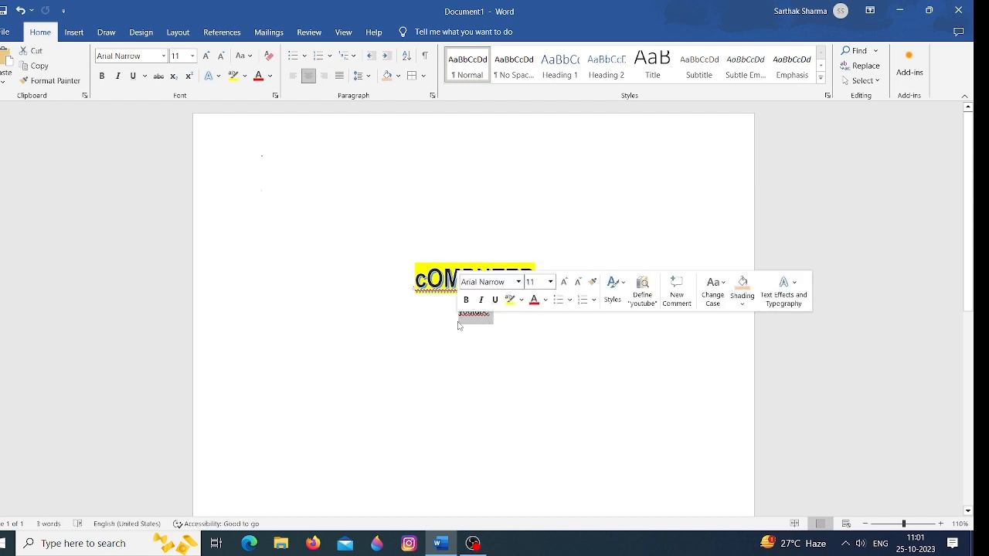
left_click(462, 342)
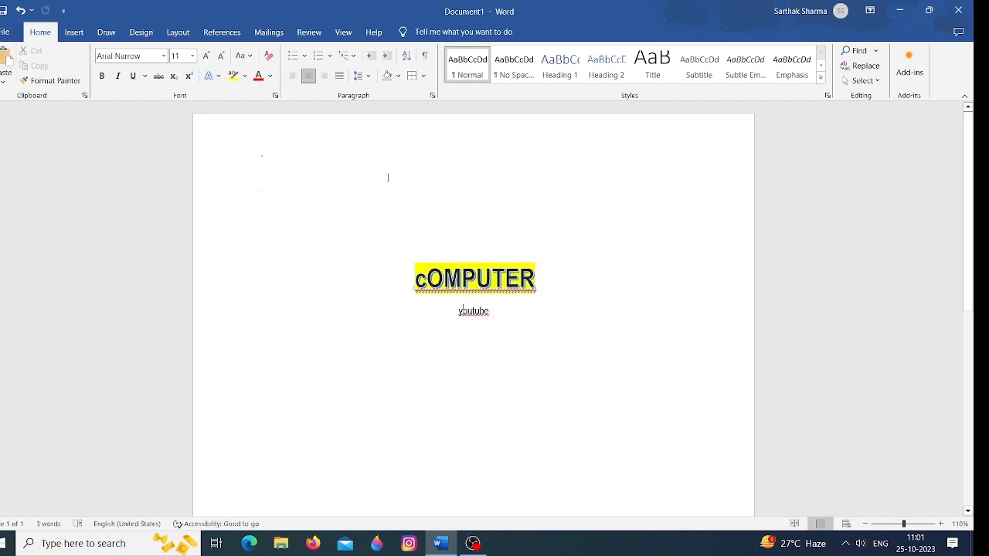
left_click_drag(539, 272, 409, 287)
left_click(54, 81)
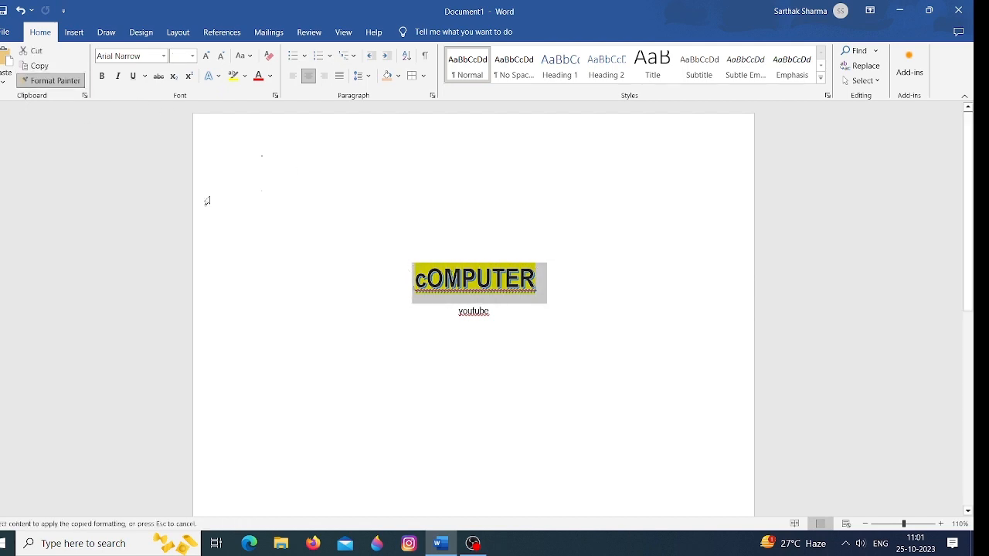
left_click(472, 312)
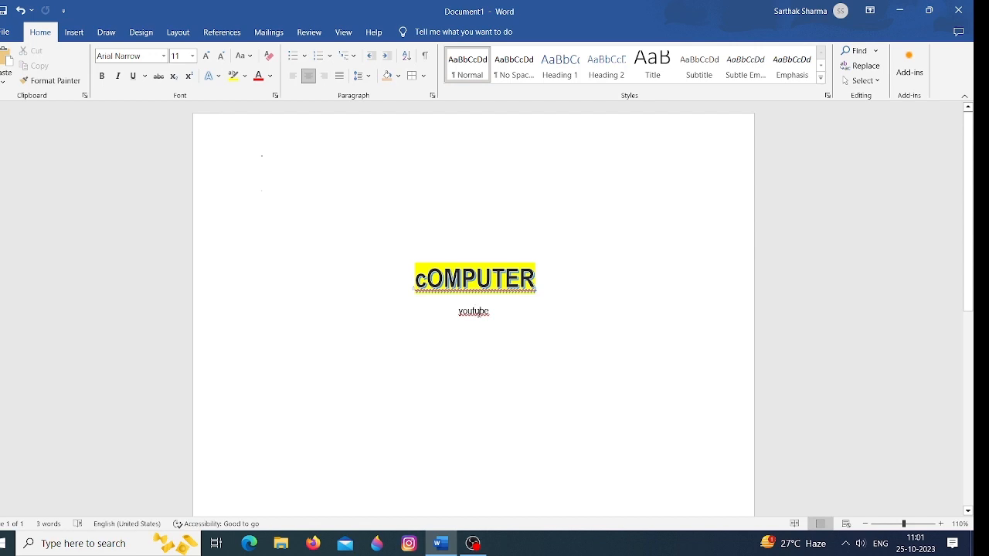
left_click_drag(479, 313, 464, 315)
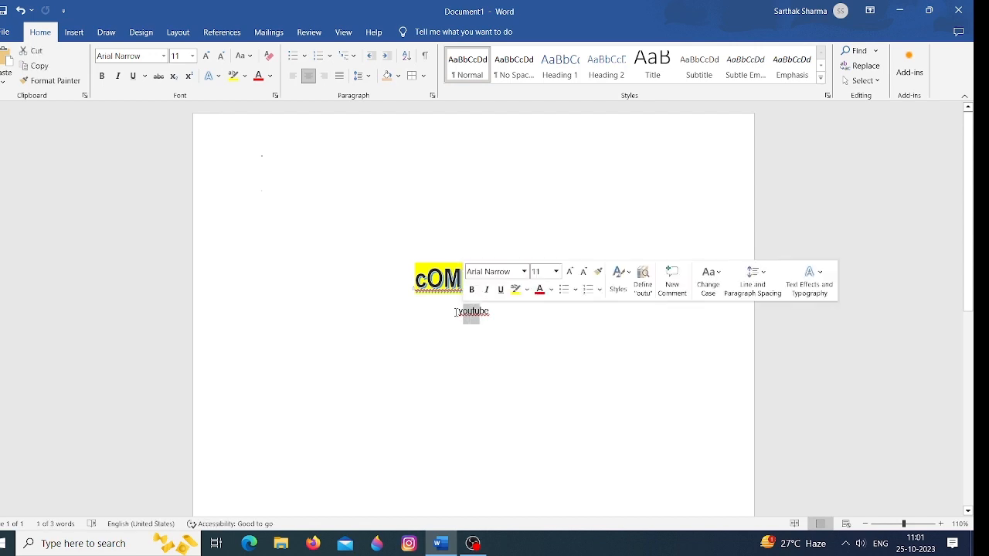
left_click(564, 277)
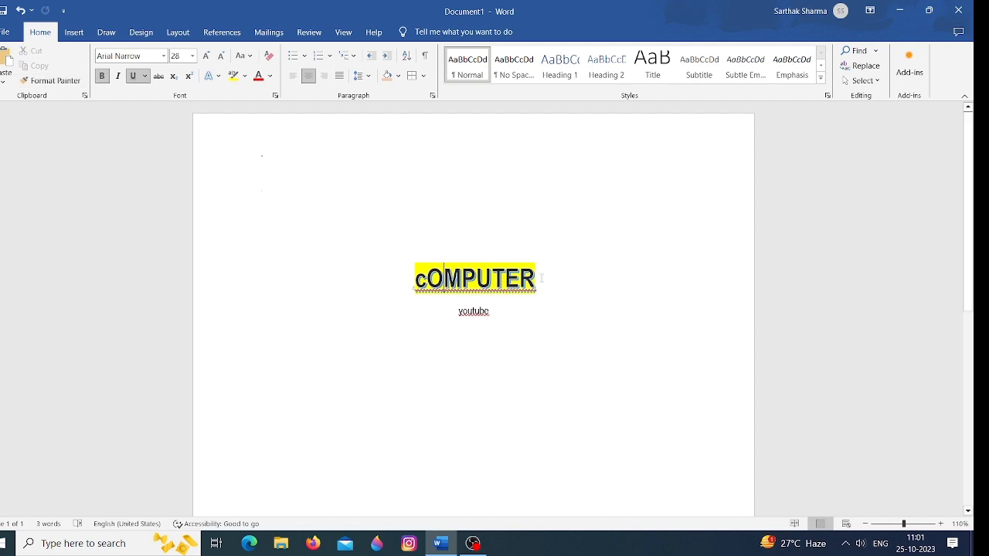
Step: Copy the formatting of only the letters of cOMPUTER, without the paragraph mark, onto the word youtube with Format Painter
left_click_drag(536, 280, 415, 278)
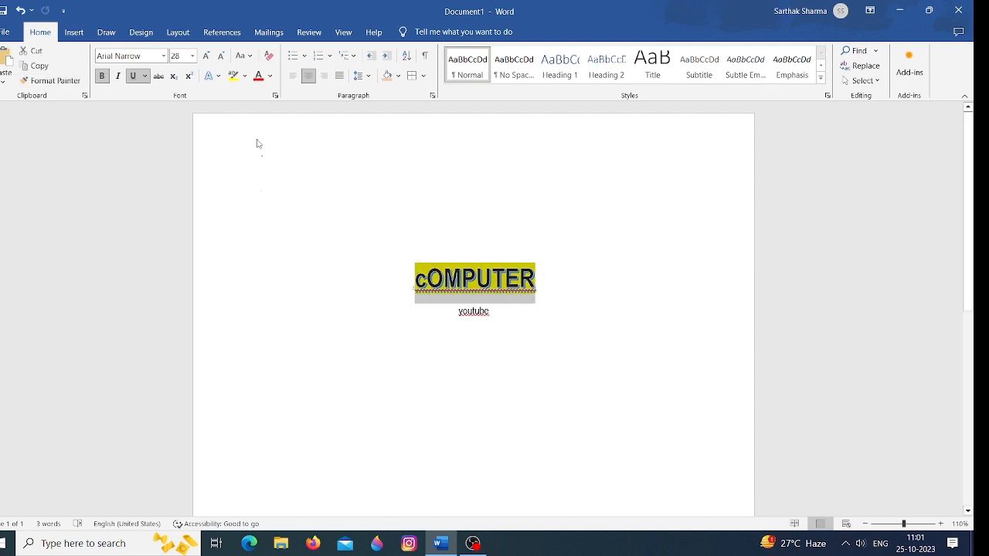
left_click(51, 80)
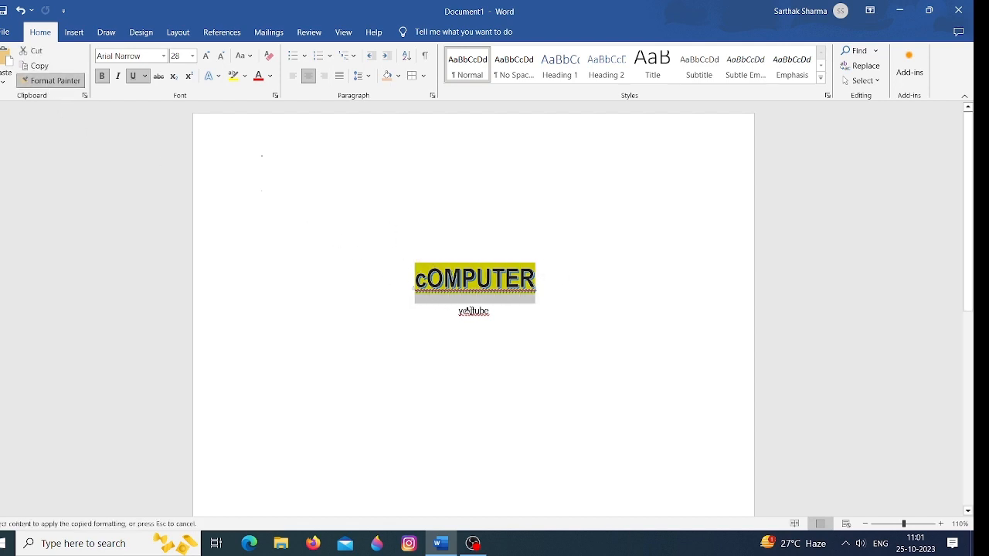
left_click_drag(493, 312, 451, 312)
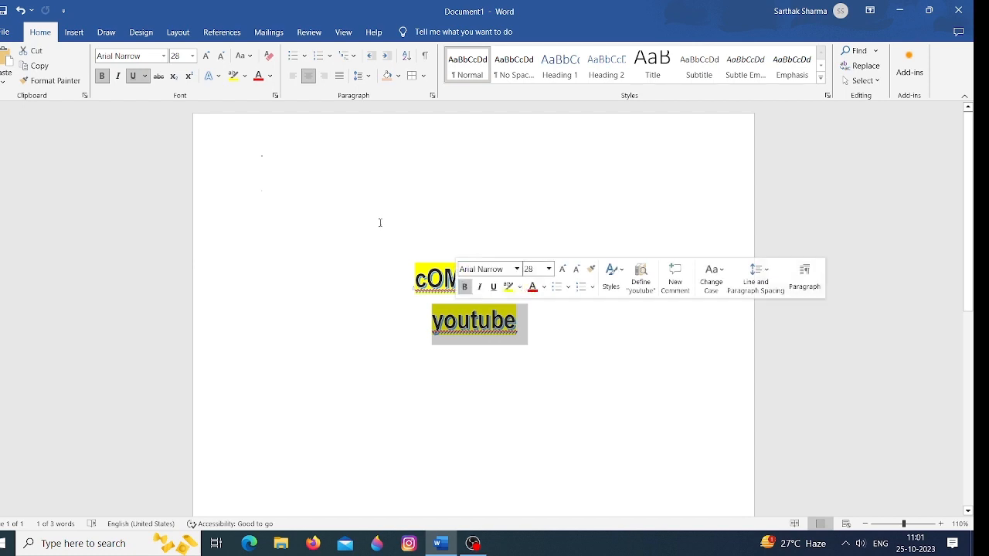
left_click(345, 188)
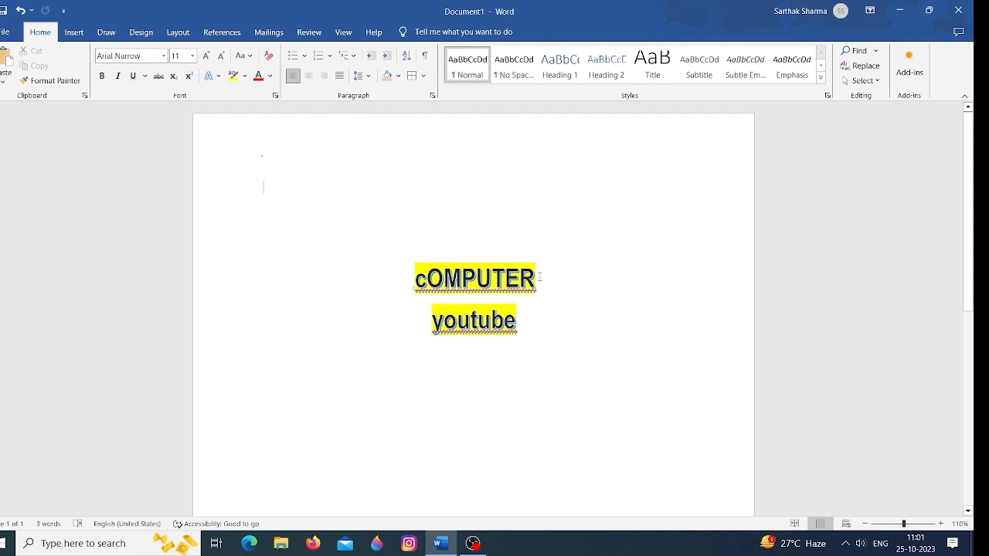
Step: Try left alignment on the cOMPUTER line and settle on right alignment
left_click_drag(539, 268, 381, 289)
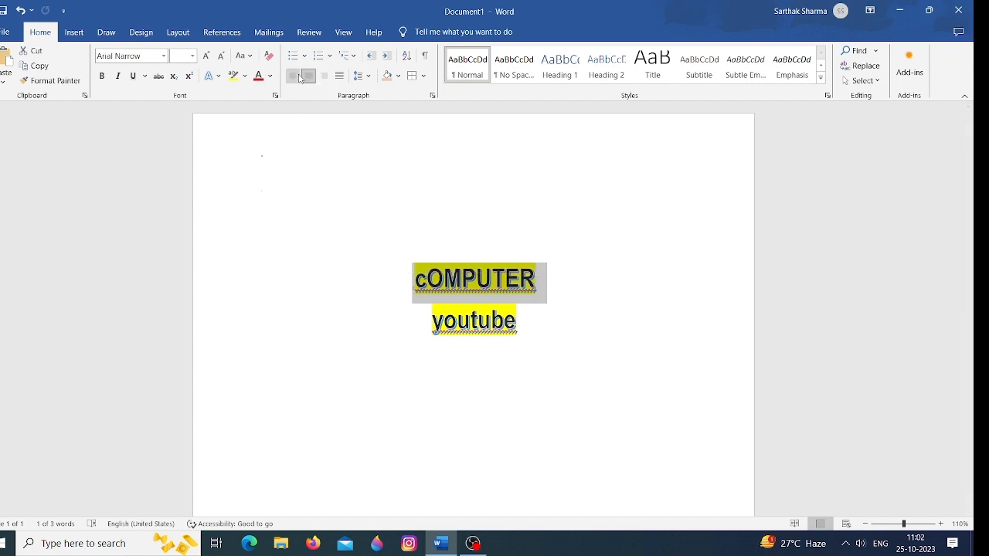
left_click(293, 76)
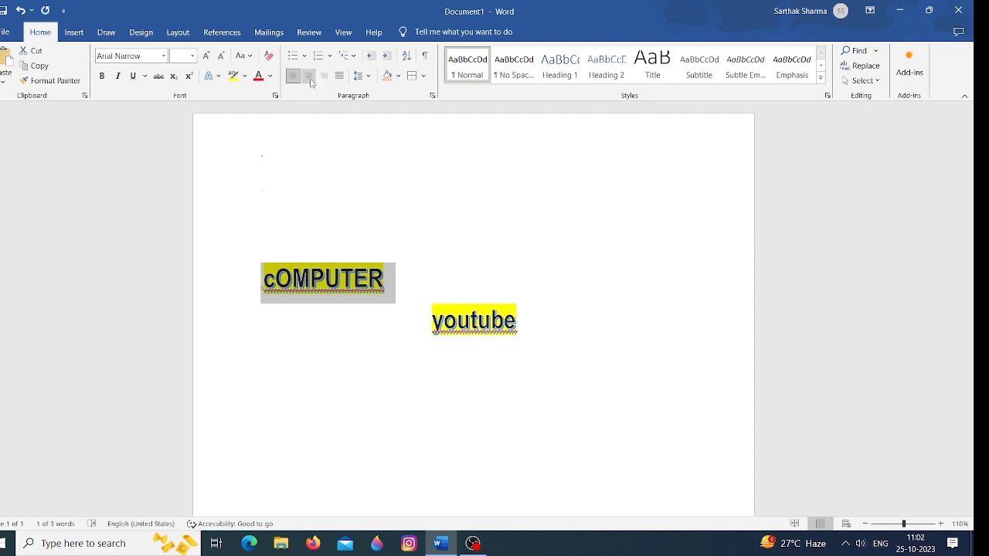
left_click(325, 76)
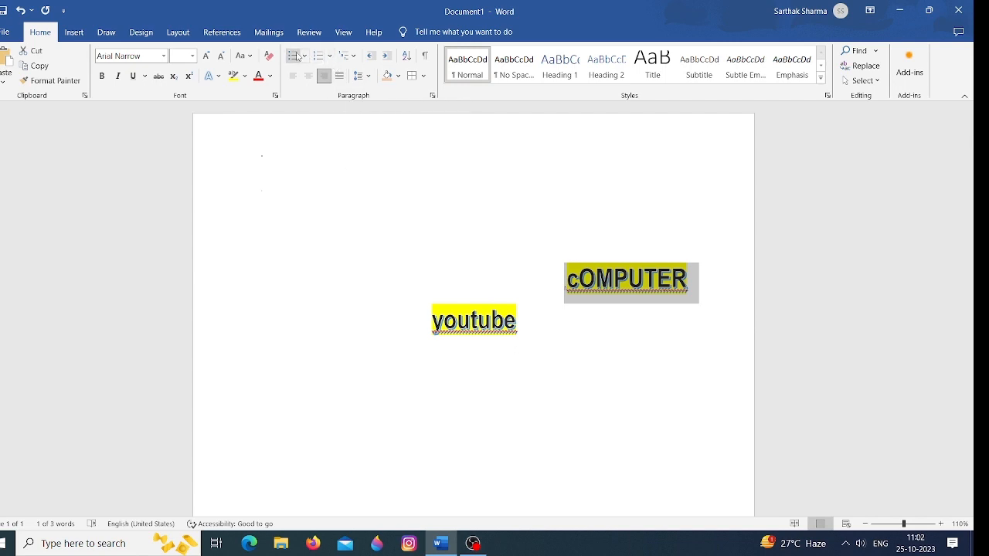
Step: Turn on bullets for the cOMPUTER line and choose the solid round bullet instead of the colored picture bullet
left_click(298, 56)
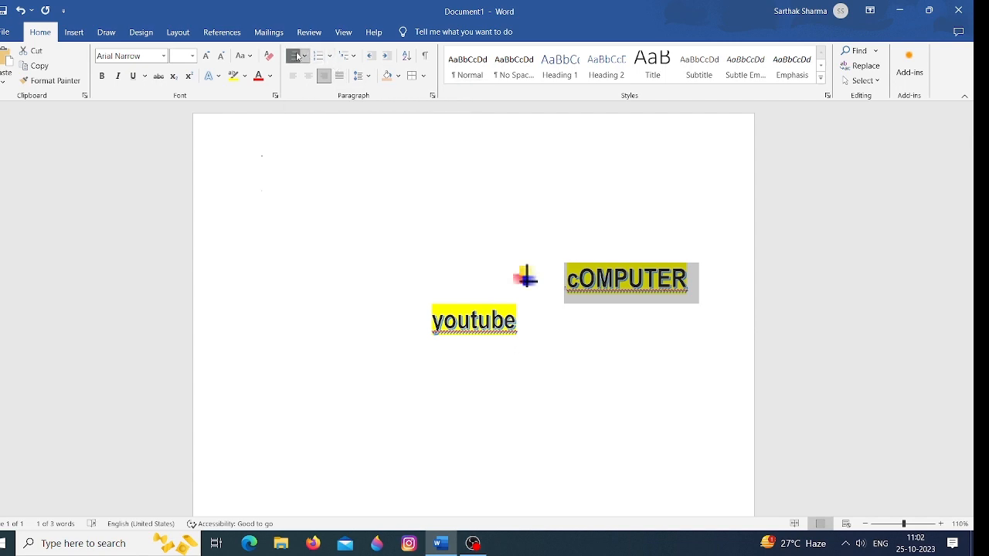
left_click(305, 56)
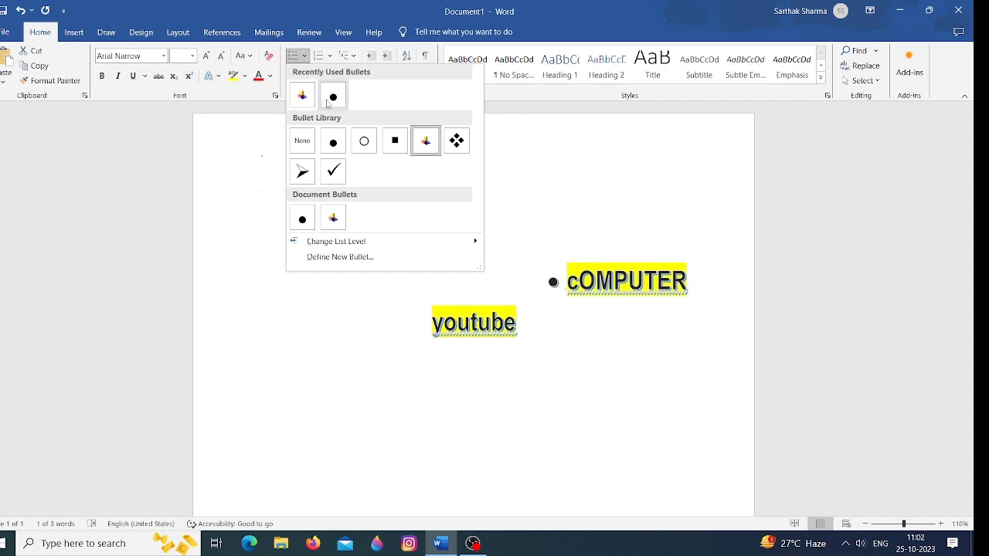
left_click(327, 103)
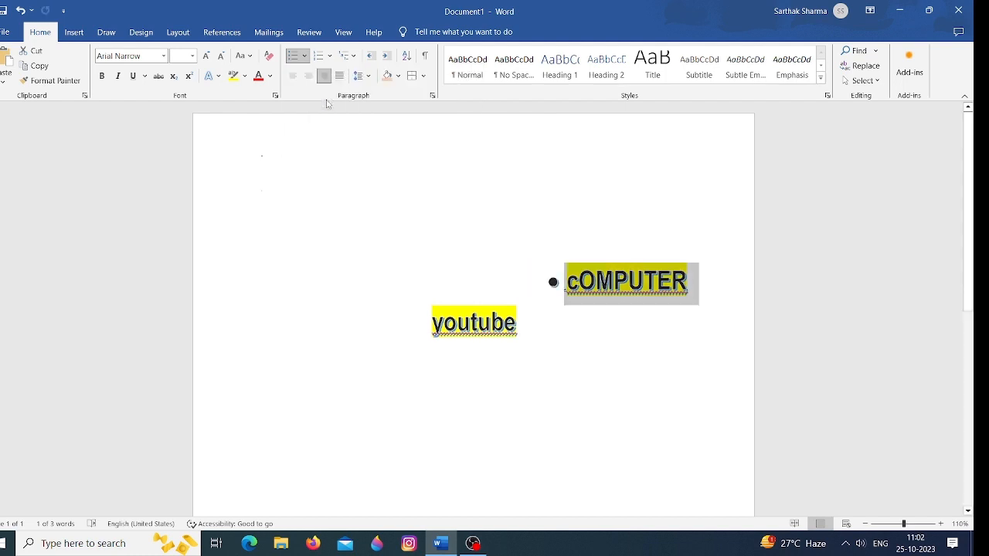
Step: Number the cOMPUTER line with the 1. 2. 3. format from the numbering library
left_click(329, 56)
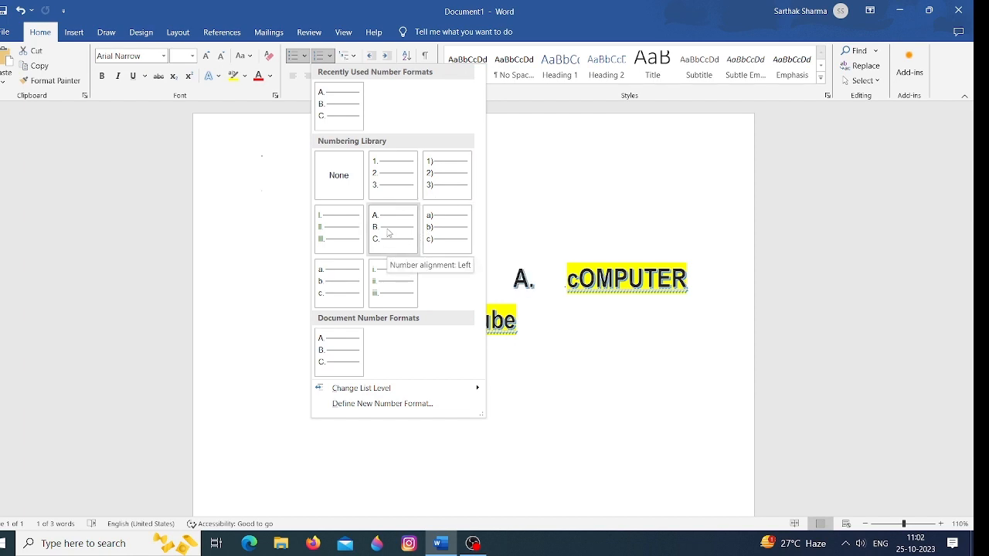
left_click(387, 179)
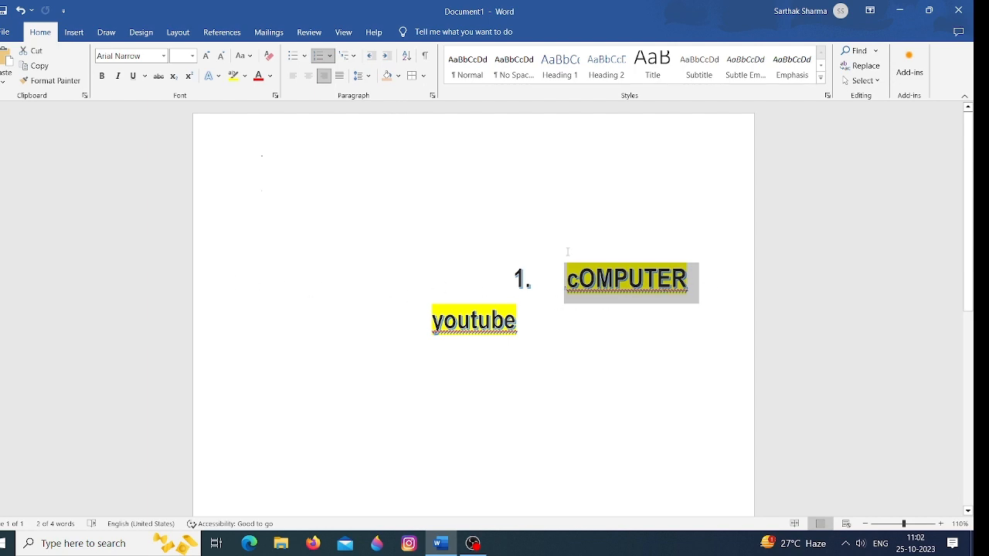
Step: Shade the cOMPUTER line with the gold theme color and apply All Borders to it
left_click(398, 75)
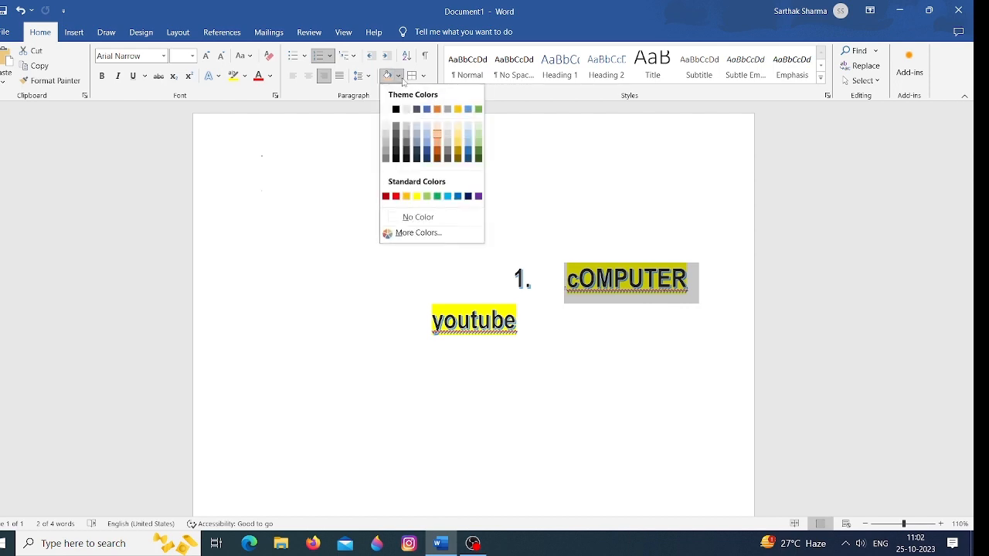
left_click(458, 110)
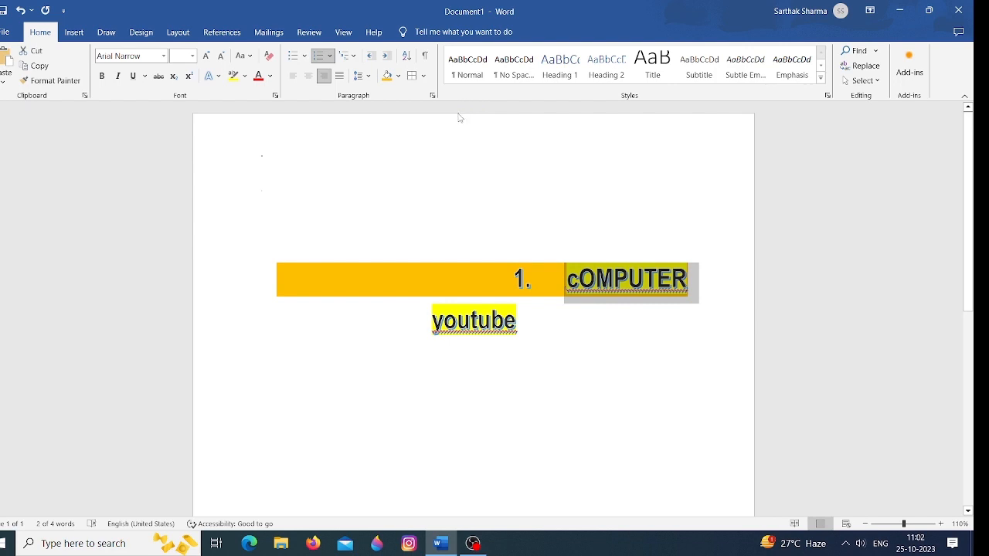
left_click(423, 76)
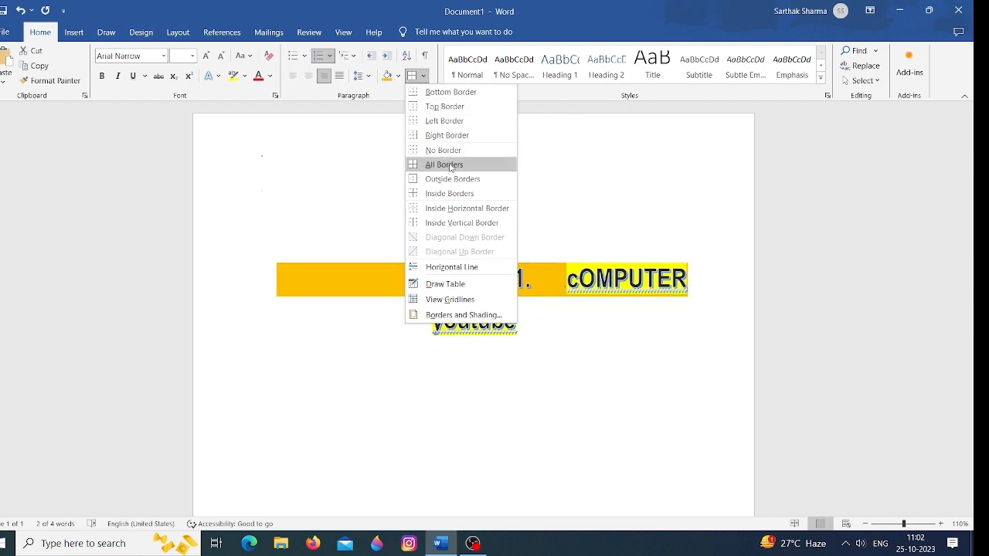
left_click(448, 164)
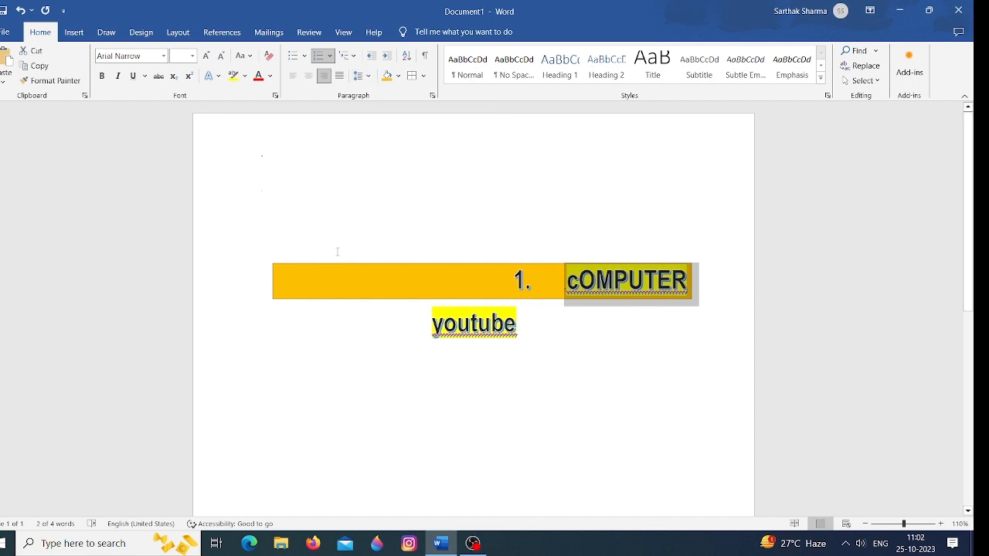
Step: Delete all the existing content of the document
key("ctrl+a")
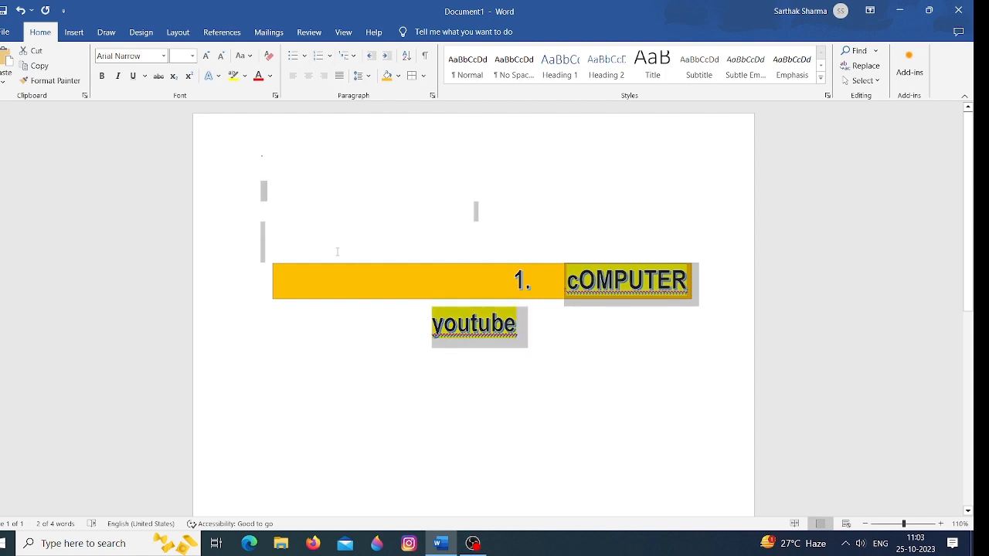
key("Delete")
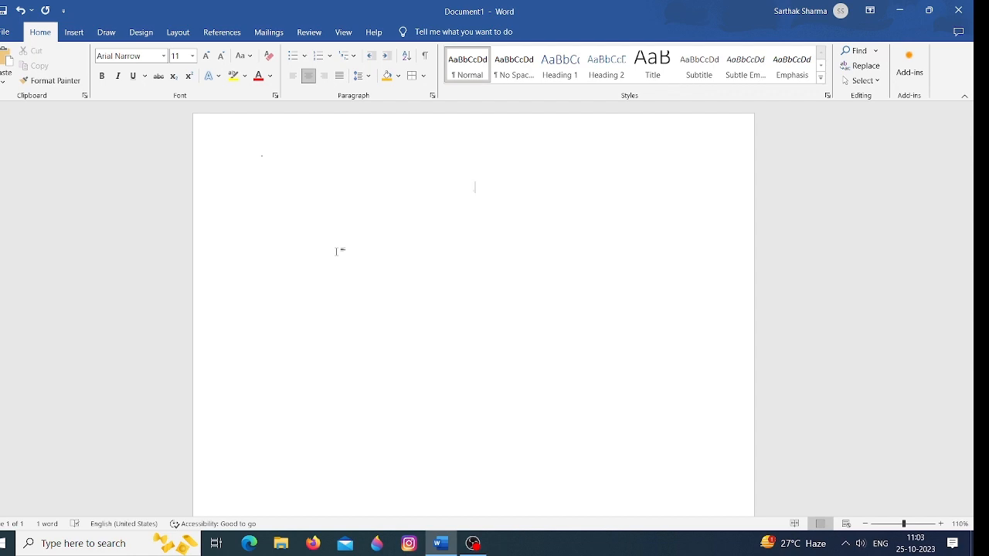
type("=rand()")
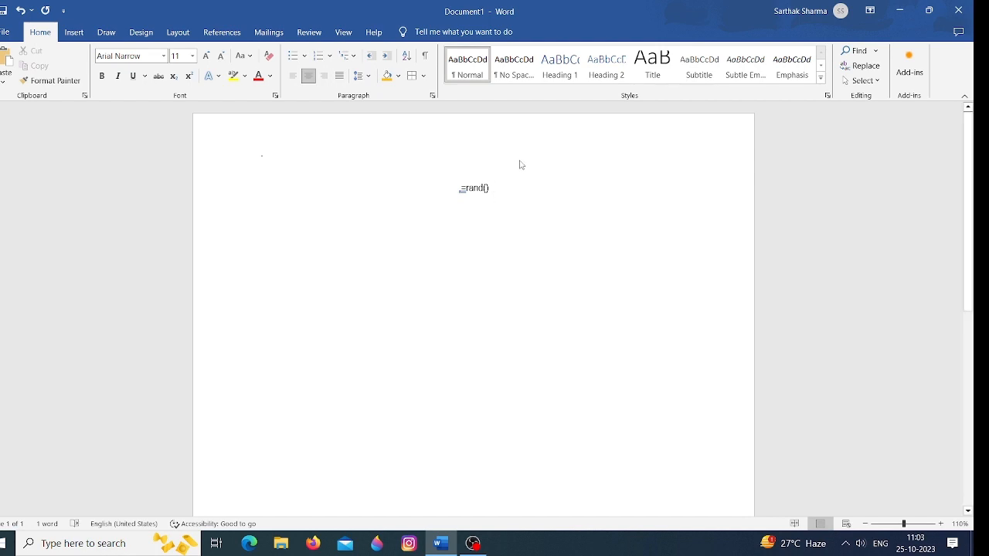
key("BackSpace")
key("BackSpace")
key("BackSpace")
key("BackSpace")
key("BackSpace")
key("BackSpace")
key("BackSpace")
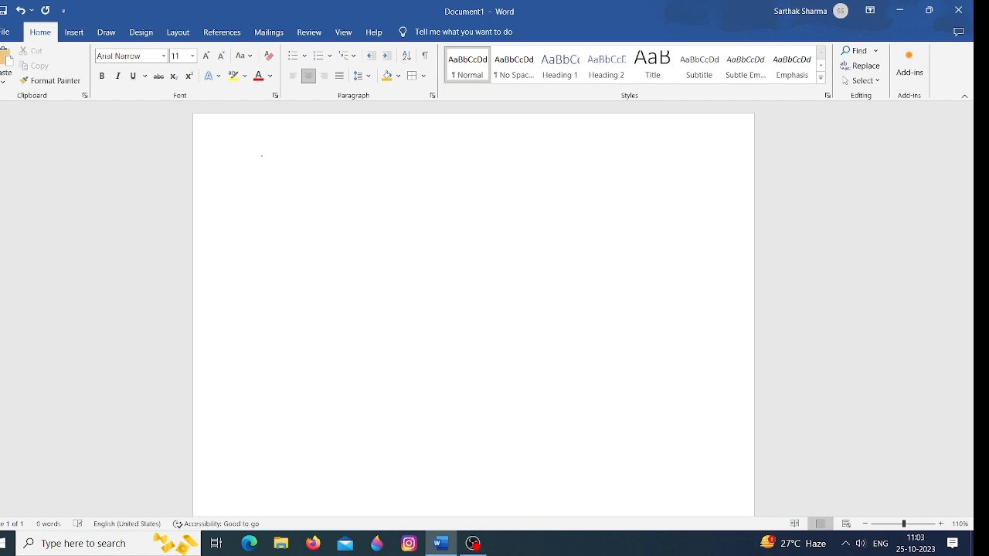
Step: Generate sample paragraphs in the empty document with =rand()
type("=ra")
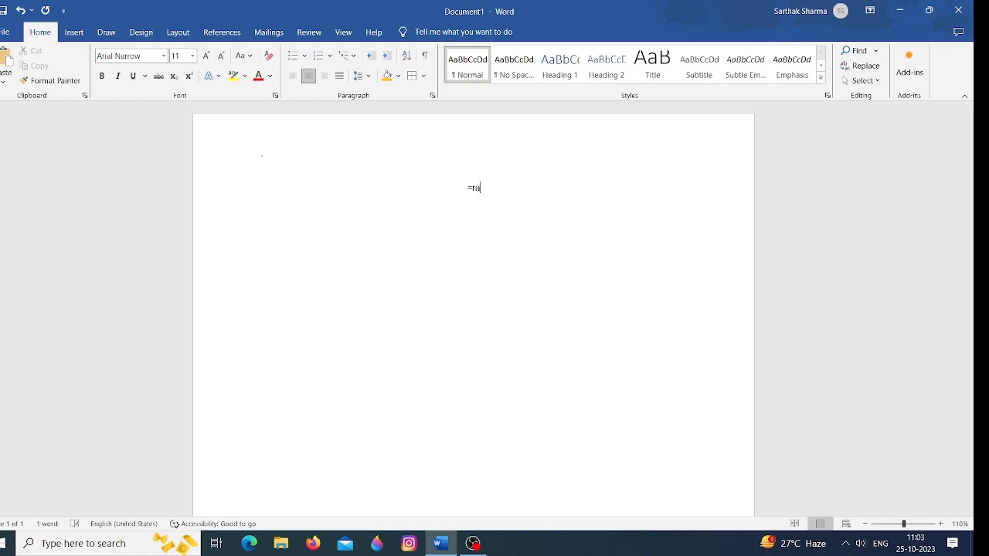
type("nd()")
key("Return")
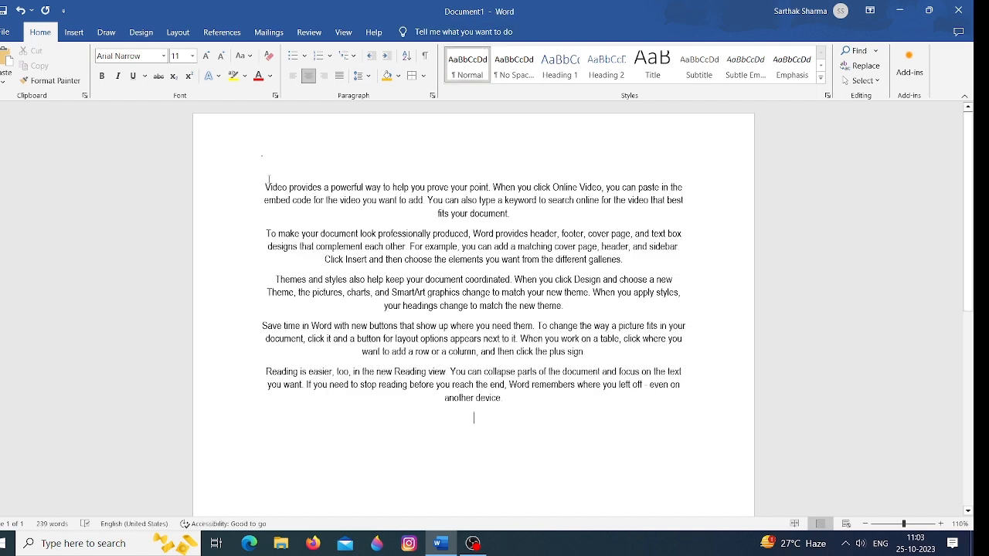
Step: Set the line spacing of all the sample paragraphs to 2.5
left_click_drag(265, 187, 476, 423)
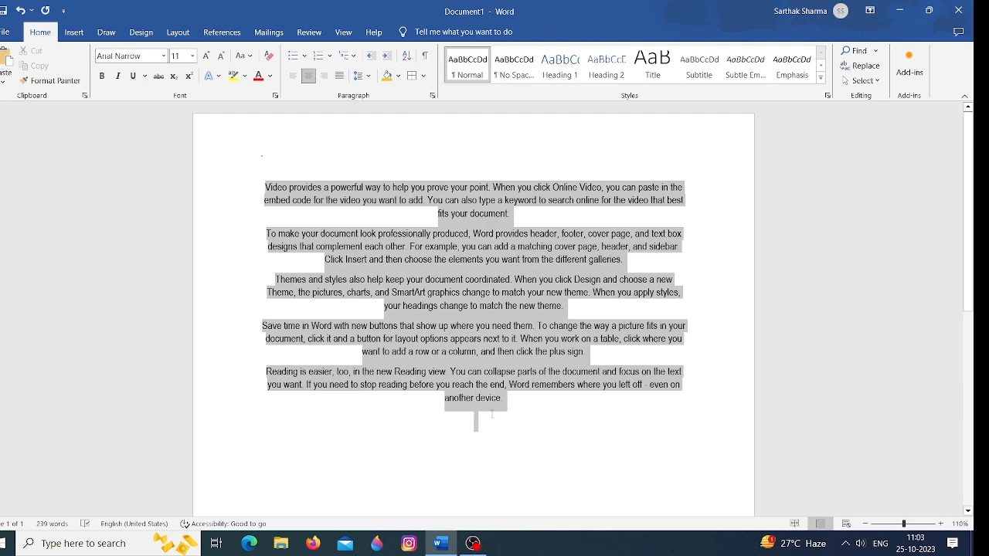
left_click(370, 76)
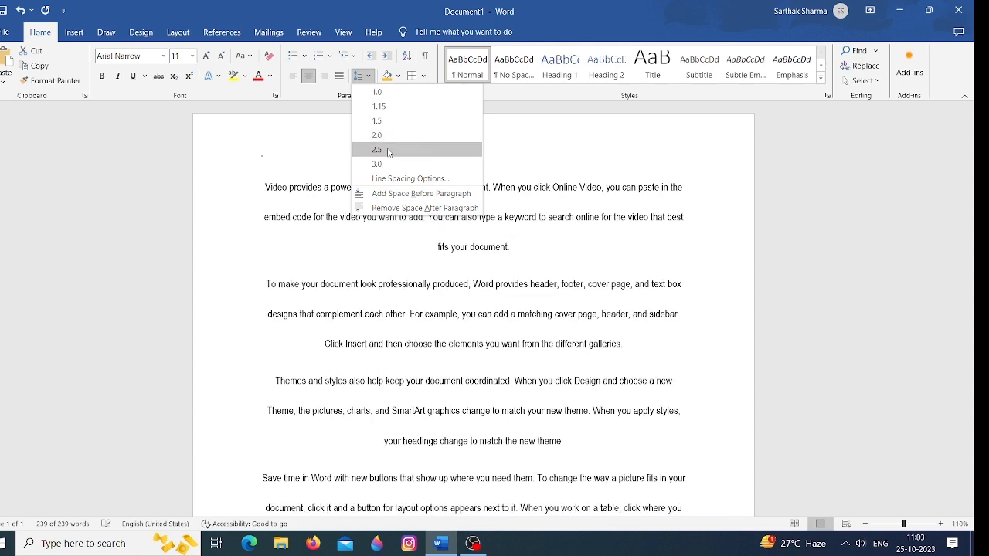
left_click(389, 152)
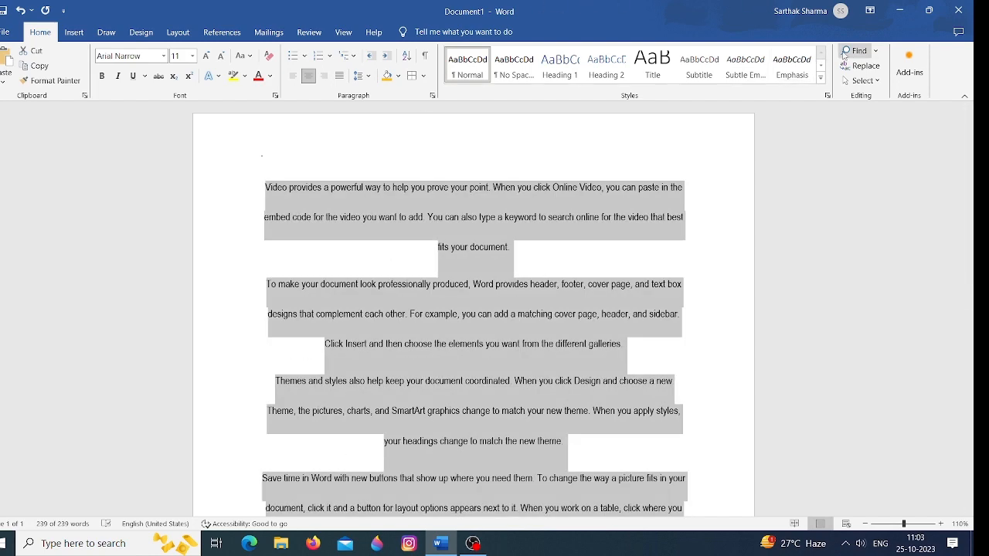
Step: Search the document for "you" instead of the selected paragraph text and look through the highlighted matches
left_click(868, 51)
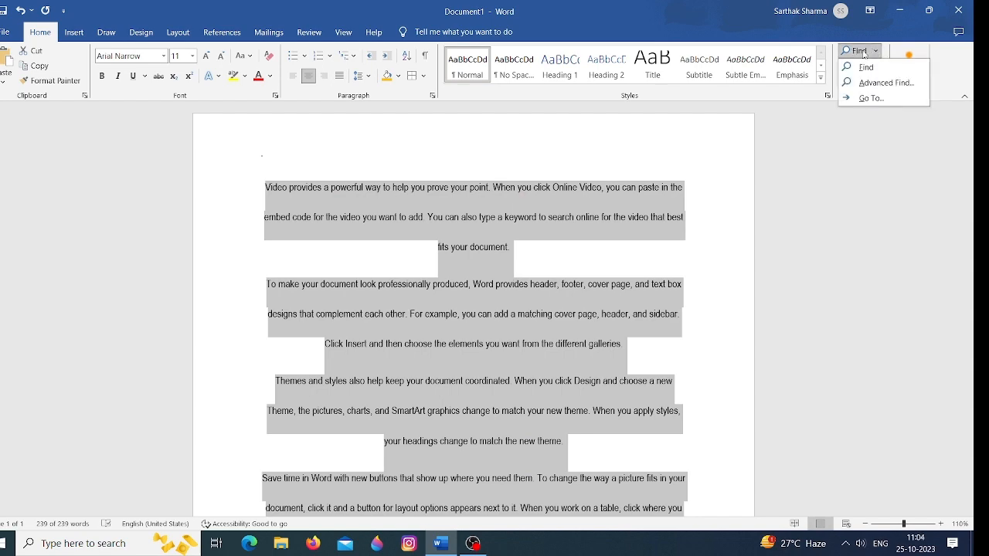
left_click(864, 52)
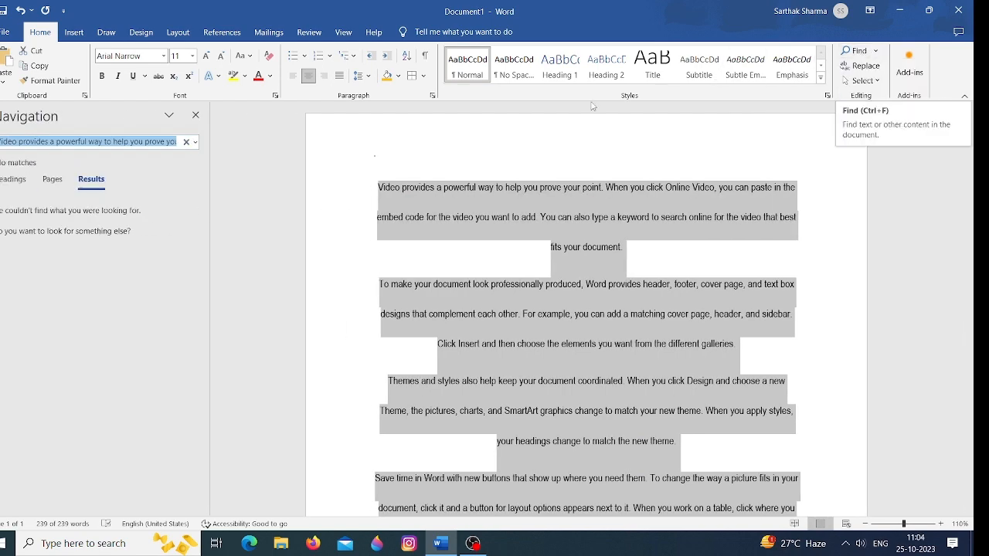
left_click(175, 143)
left_click(380, 169)
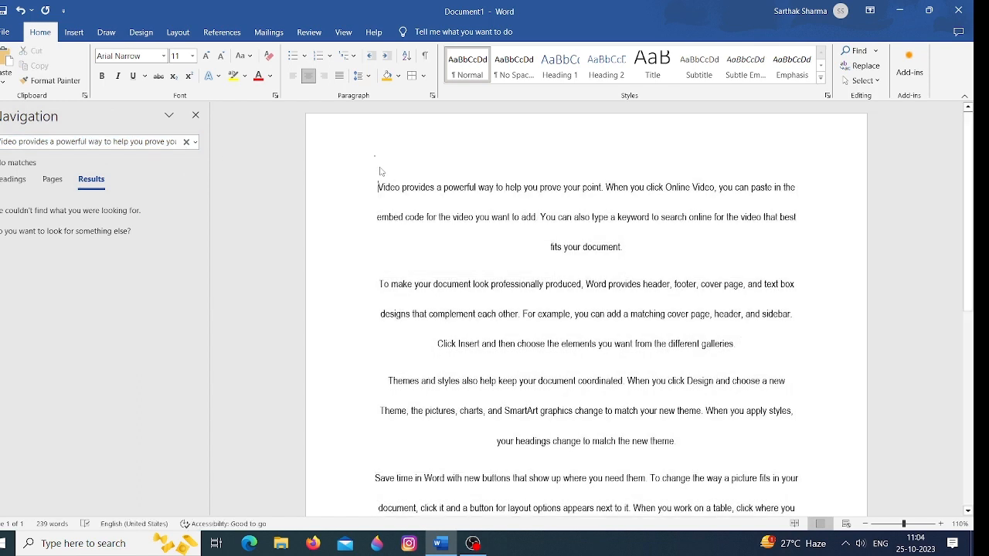
left_click(186, 142)
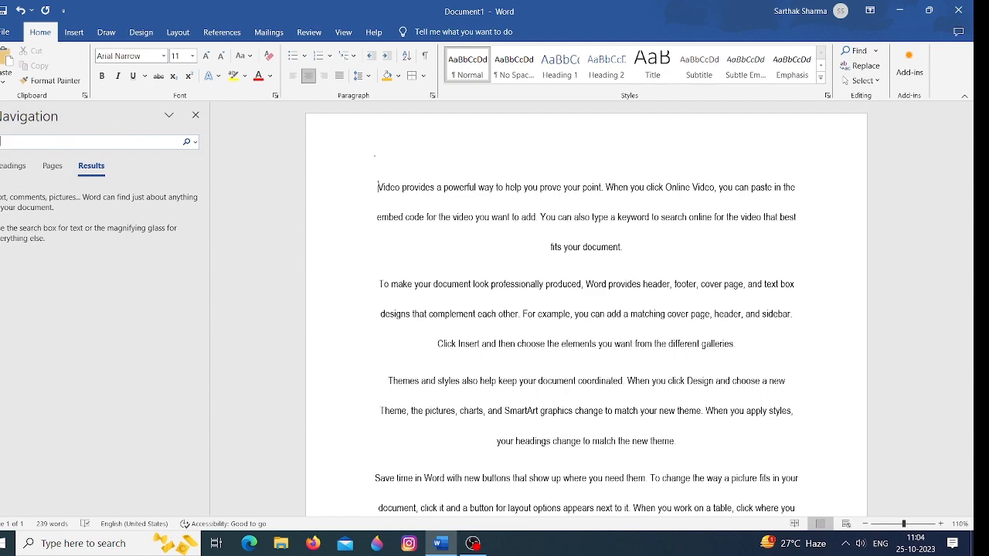
type("you")
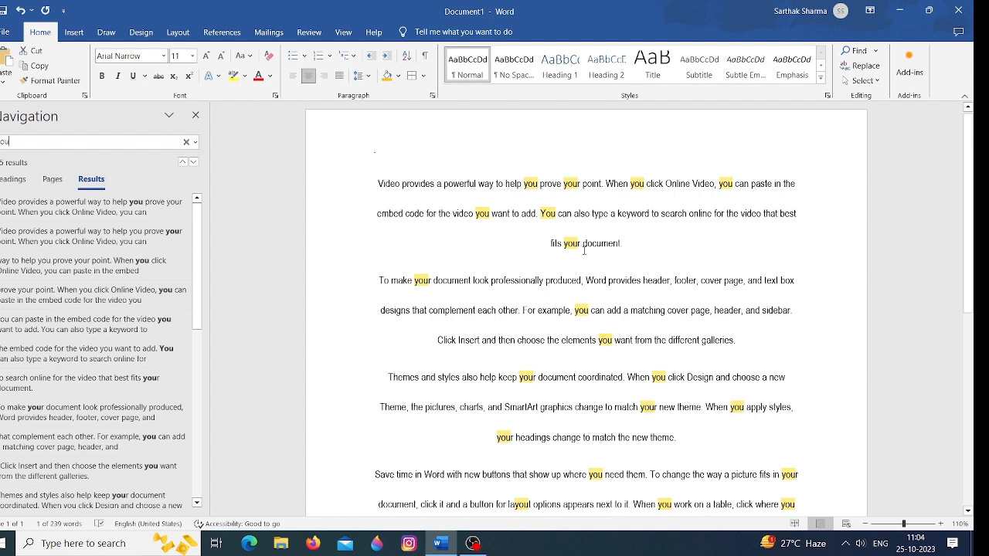
scroll(667, 246, "down", 4)
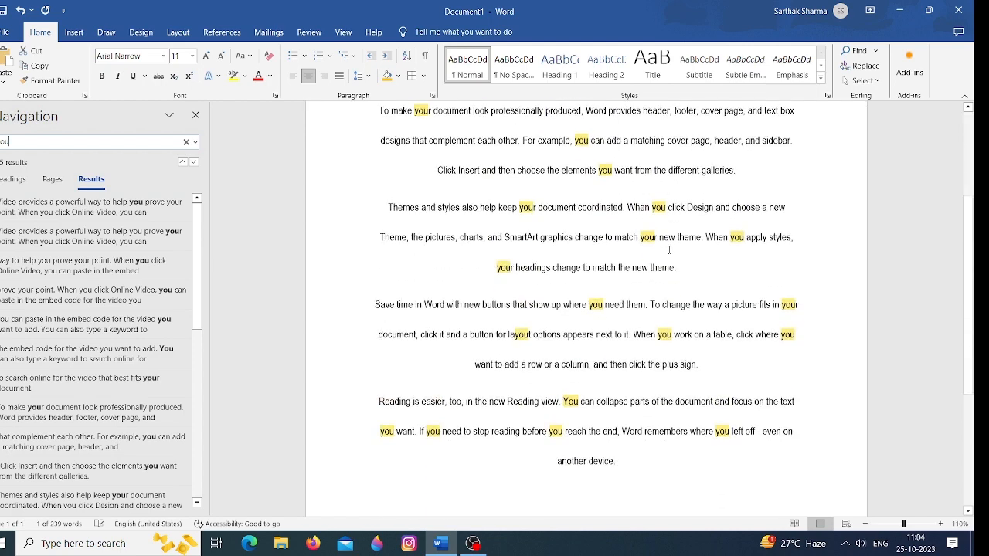
scroll(669, 249, "up", 4)
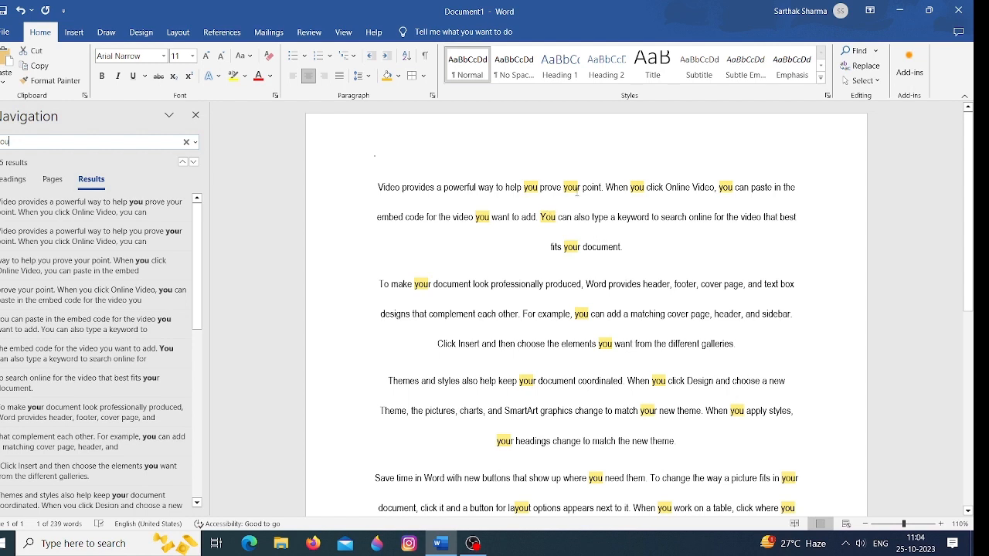
Step: Replace every occurrence of "you" in the document with "BWCS" and close Find and Replace
left_click(860, 67)
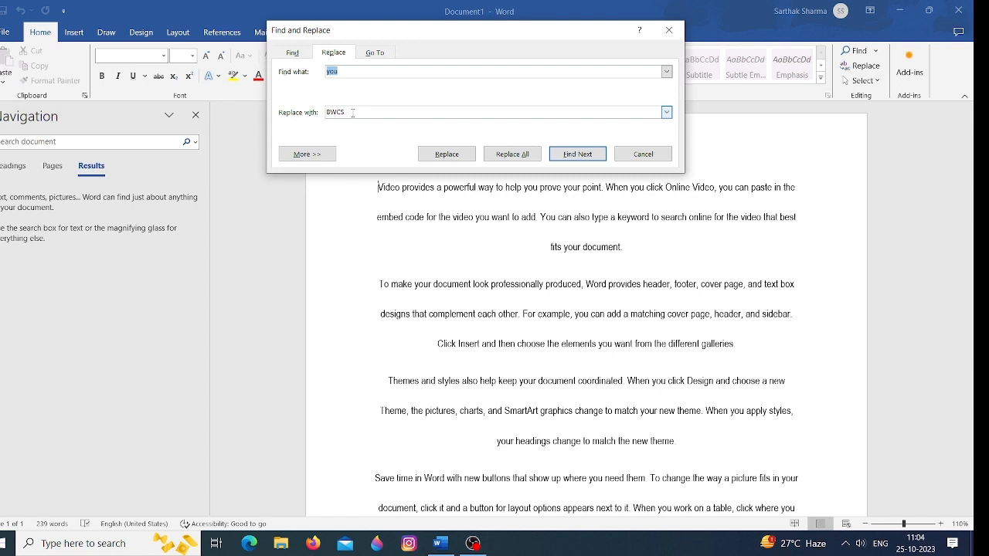
left_click(512, 155)
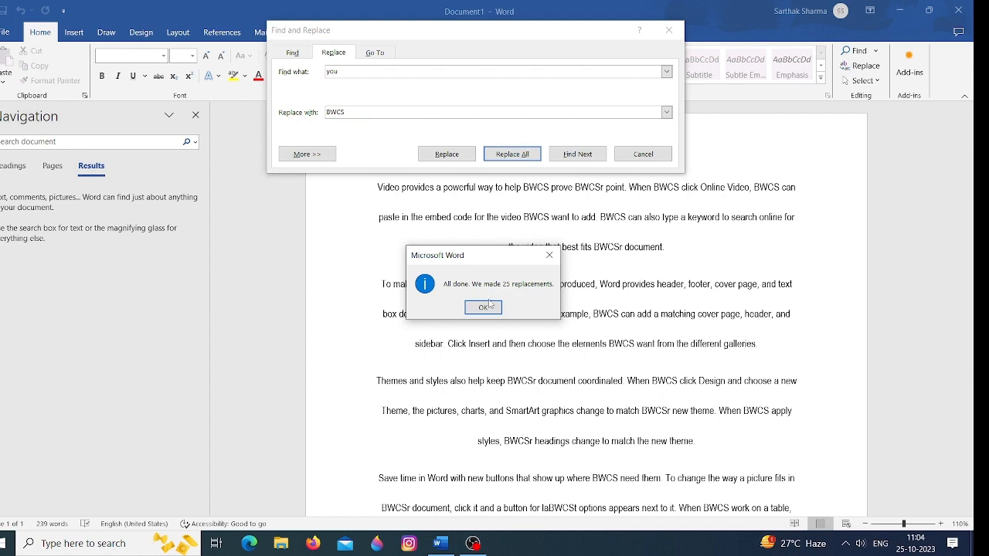
left_click(490, 306)
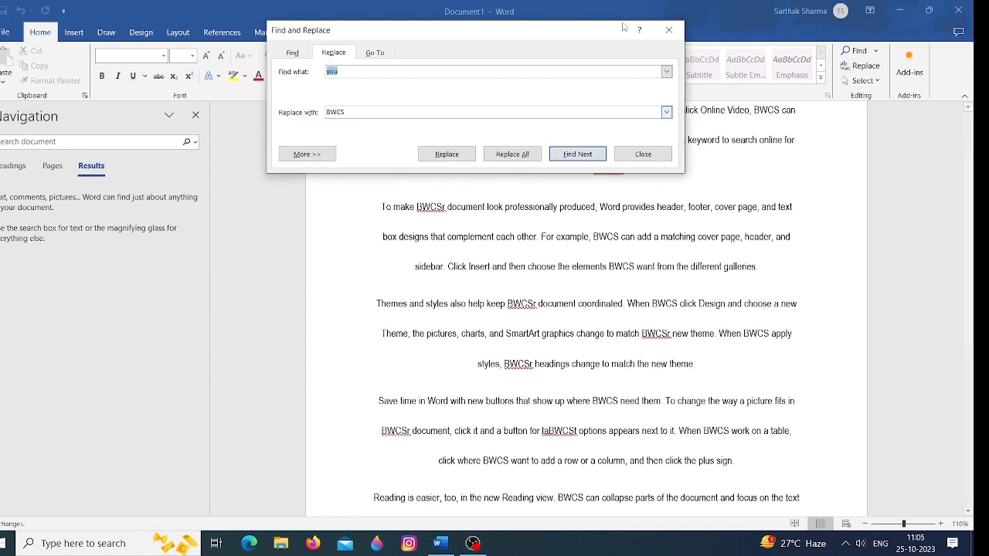
left_click(670, 31)
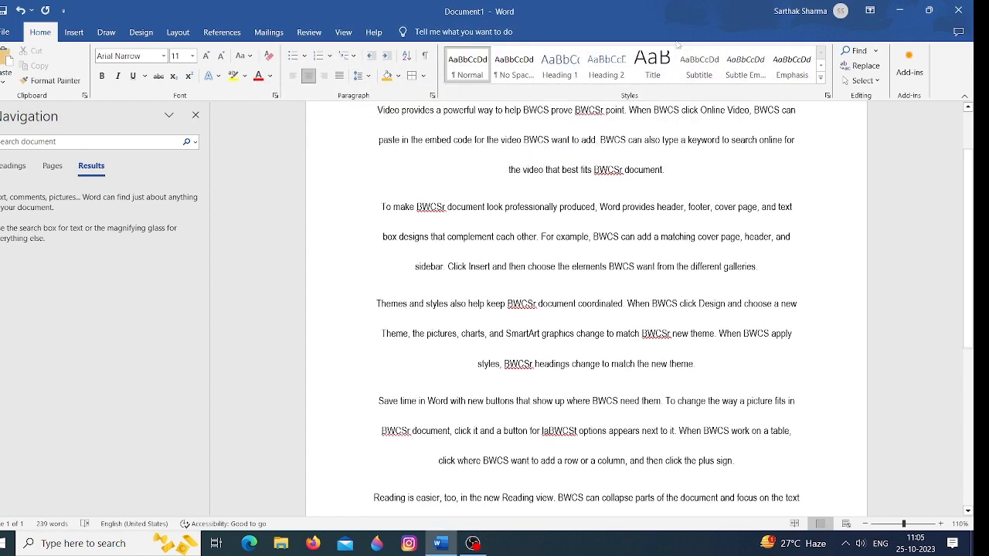